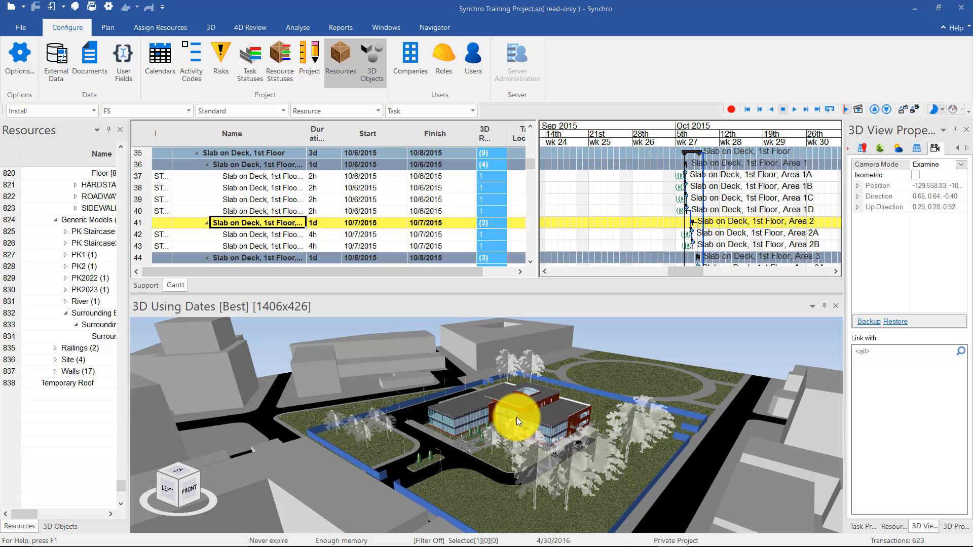
# Select a glass panel on the entrance facade and add a second glass panel of the same curtain wall to the selection.
pyautogui.scroll(5, 535, 427)
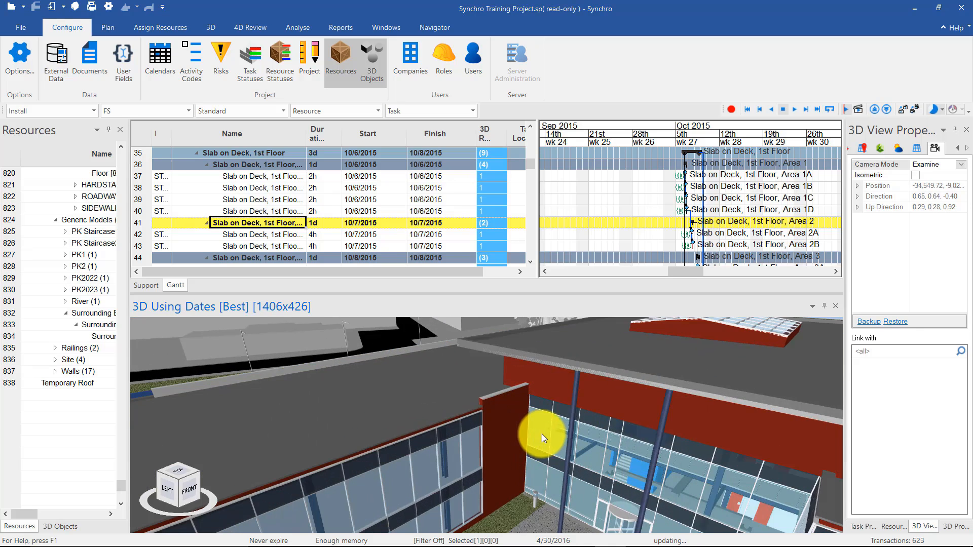
pyautogui.click(542, 434)
pyautogui.moveTo(543, 434)
pyautogui.mouseDown()
pyautogui.moveTo(555, 422)
pyautogui.moveTo(541, 431)
pyautogui.mouseUp()
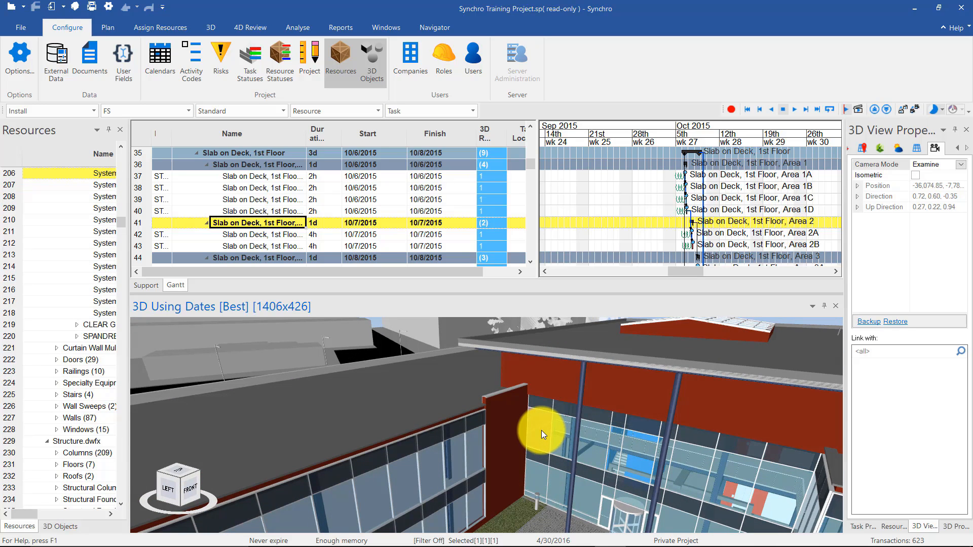
pyautogui.click(542, 430)
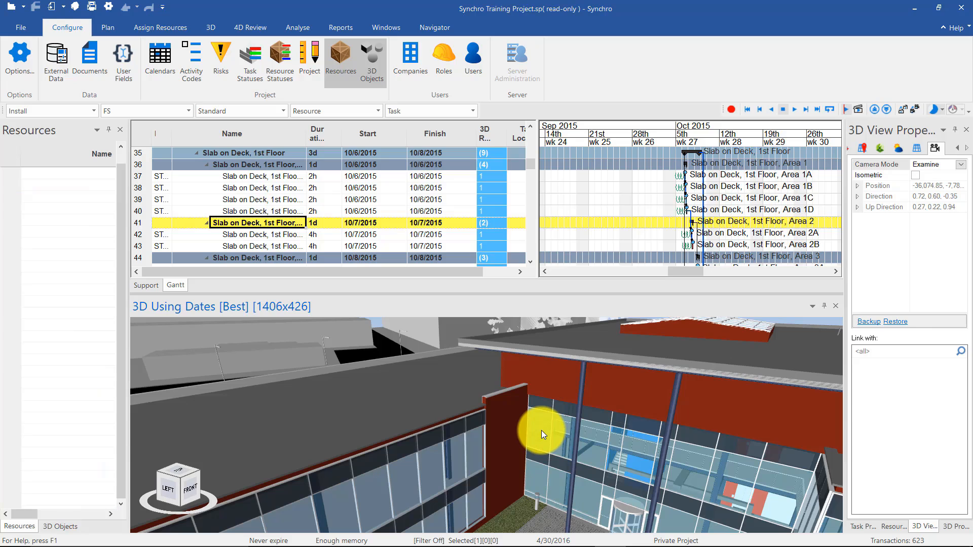
pyautogui.click(541, 431)
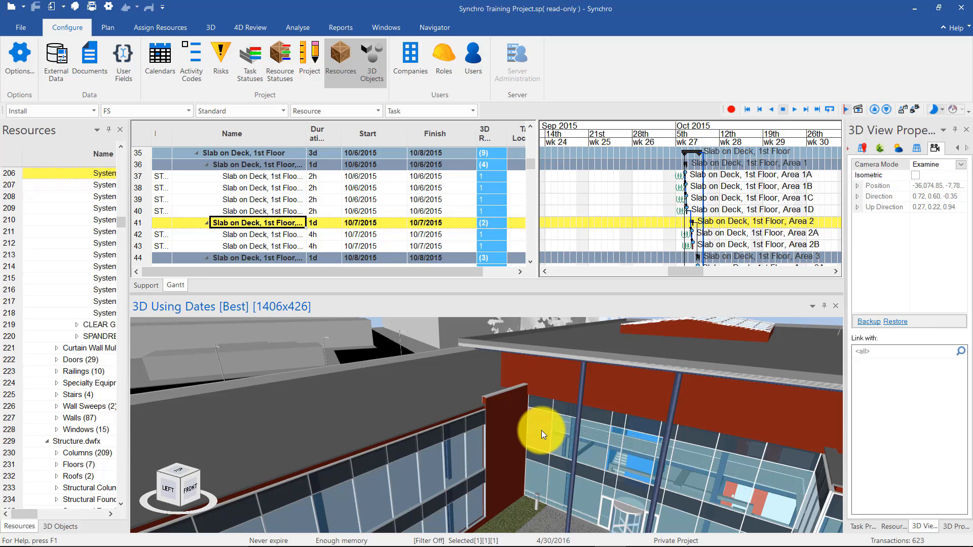
pyautogui.keyDown('ctrl'); pyautogui.click(594, 446); pyautogui.keyUp('ctrl')
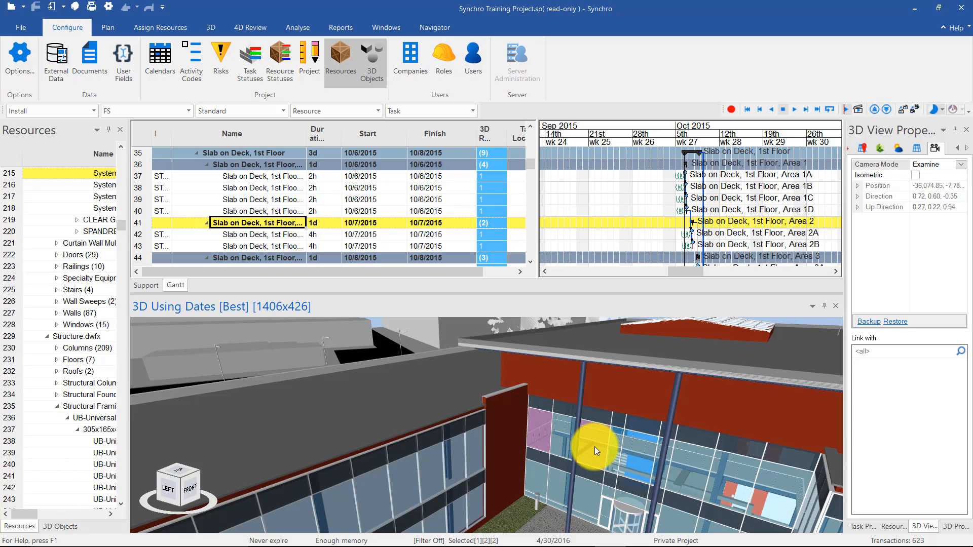
# Add one glass pane of the roof skylight to the selected facade panels, and clear the whole selection.
pyautogui.scroll(-5, 633, 376)
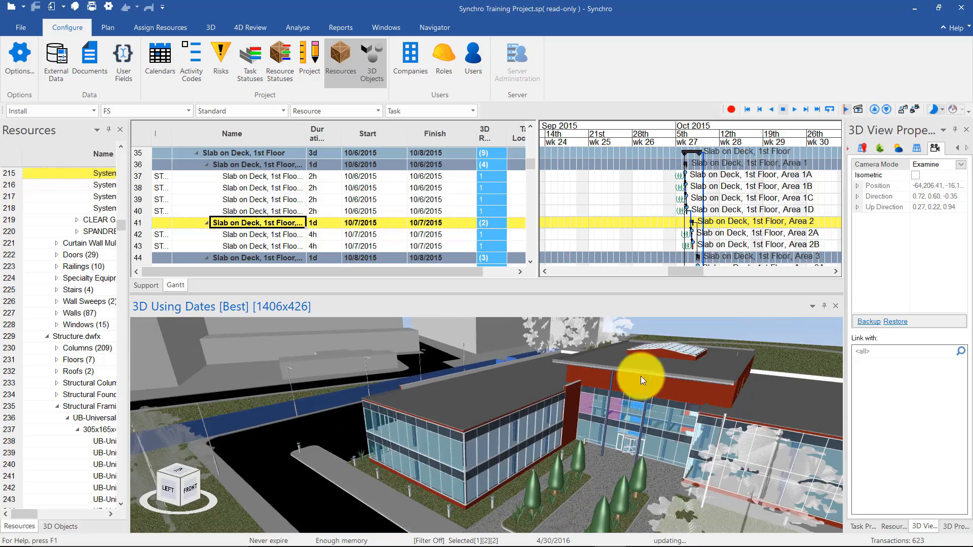
pyautogui.moveTo(633, 383); pyautogui.dragTo(607, 401)
pyautogui.scroll(5, 604, 400)
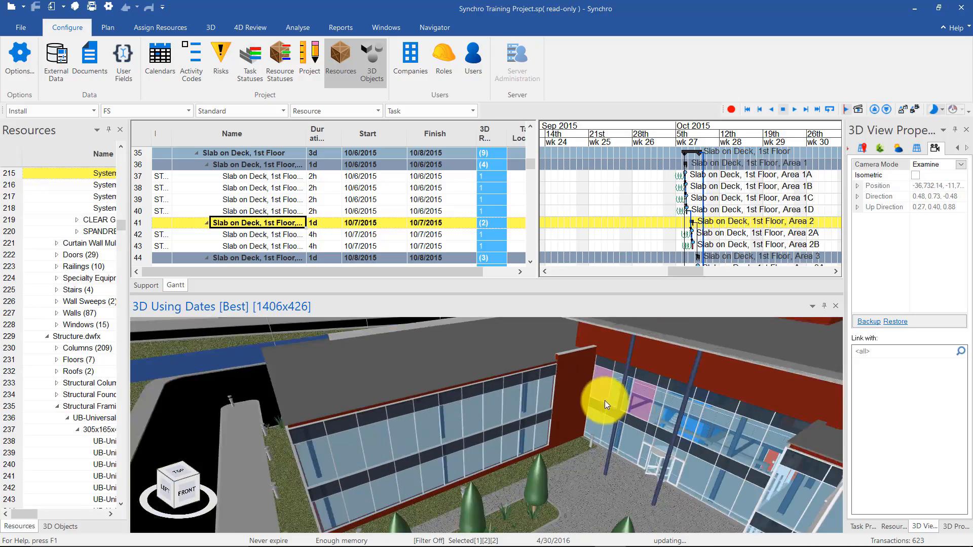
pyautogui.moveTo(665, 351); pyautogui.dragTo(469, 430)
pyautogui.scroll(4, 468, 430)
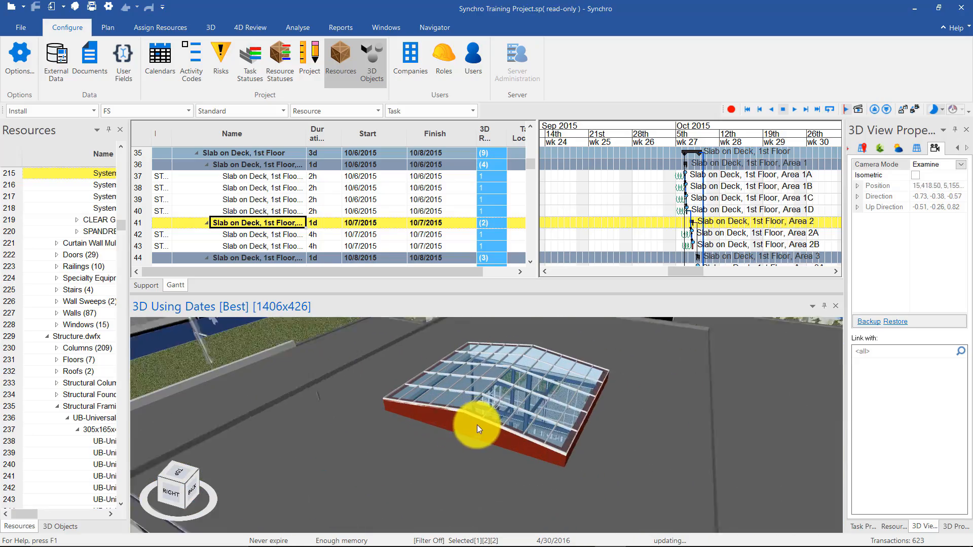
pyautogui.keyDown('ctrl'); pyautogui.click(484, 400); pyautogui.keyUp('ctrl')
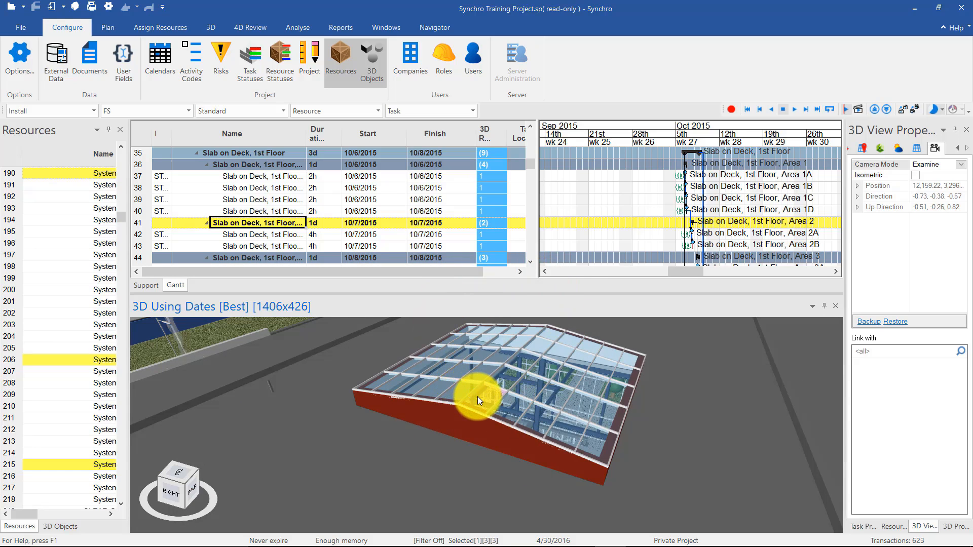
pyautogui.press('Escape')
# Select five adjoining glass panes of the roof skylight as one multiple selection, and clear it.
pyautogui.scroll(-4, 479, 396)
pyautogui.moveTo(479, 395); pyautogui.dragTo(520, 409)
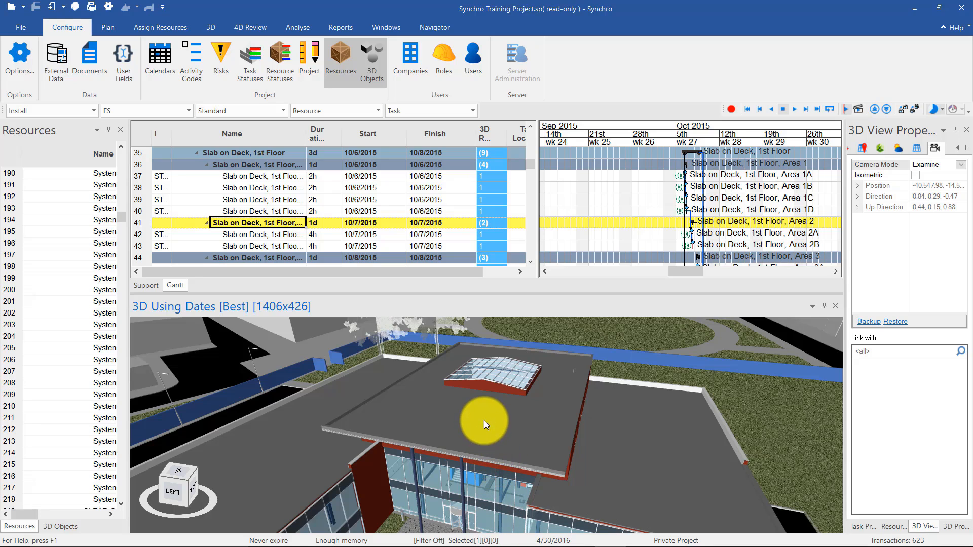
pyautogui.doubleClick(495, 371)
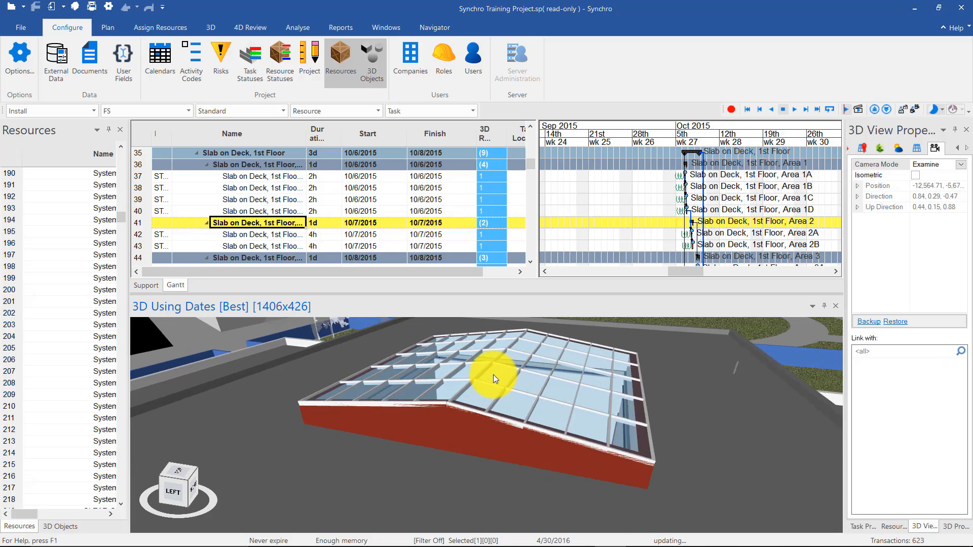
pyautogui.keyDown('ctrl'); pyautogui.click(530, 384); pyautogui.keyUp('ctrl')
pyautogui.keyDown('ctrl'); pyautogui.click(566, 398); pyautogui.keyUp('ctrl')
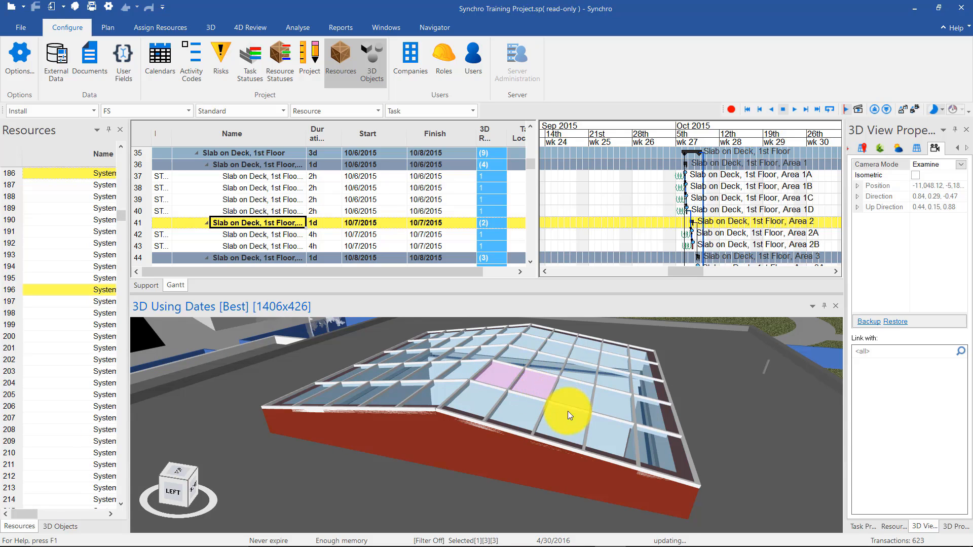
pyautogui.keyDown('ctrl'); pyautogui.click(615, 404); pyautogui.keyUp('ctrl')
pyautogui.keyDown('ctrl'); pyautogui.click(605, 444); pyautogui.keyUp('ctrl')
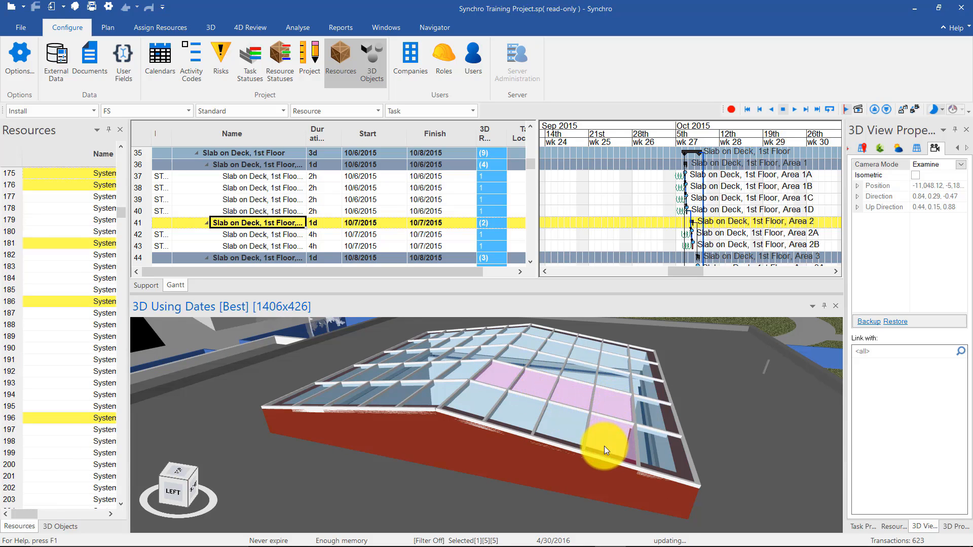
pyautogui.moveTo(607, 434); pyautogui.dragTo(561, 440)
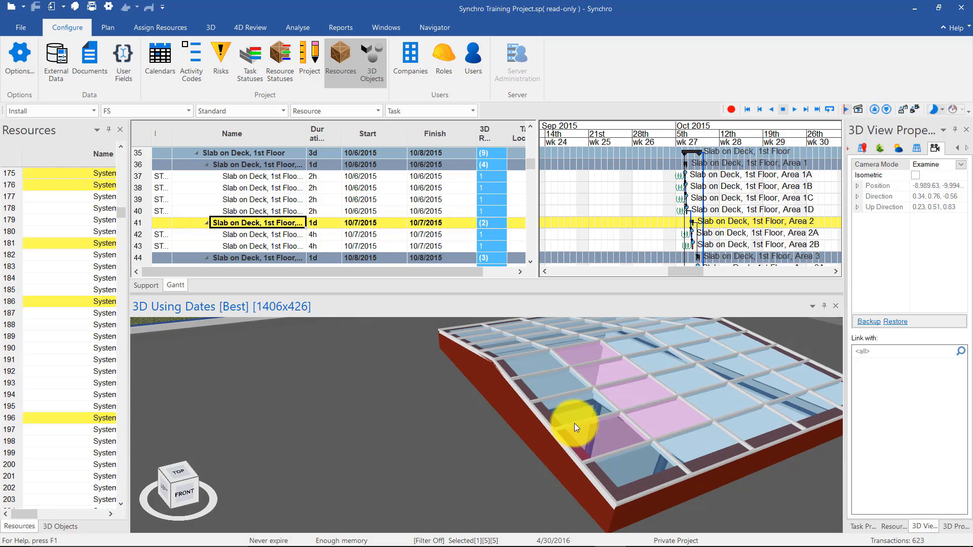
pyautogui.scroll(-4, 581, 410)
pyautogui.moveTo(582, 408); pyautogui.dragTo(563, 401, button='middle')
pyautogui.press('Escape')
# Box-select the entire roof skylight including its frame from an oblique view, and clear the selection.
pyautogui.scroll(-3, 513, 426)
pyautogui.moveTo(544, 407); pyautogui.dragTo(536, 408)
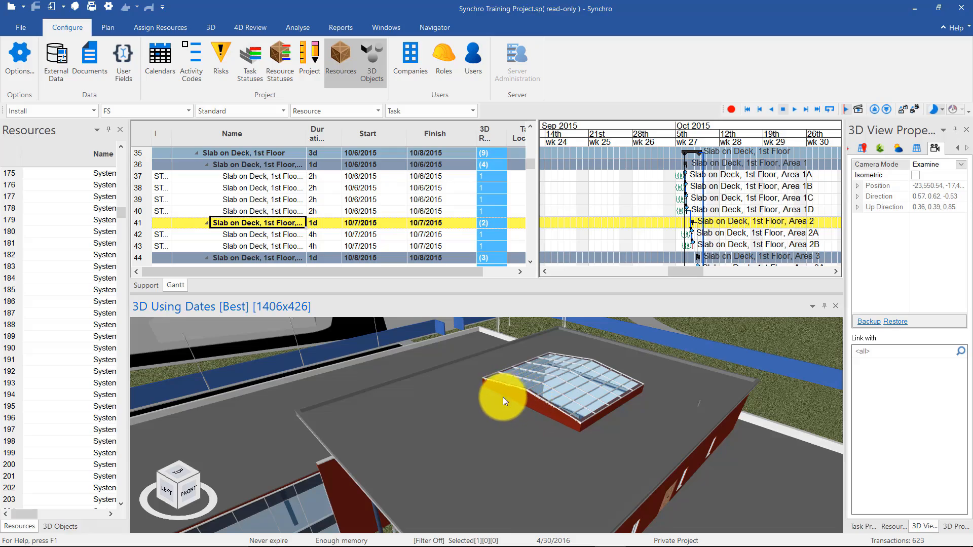
pyautogui.scroll(-5, 500, 417)
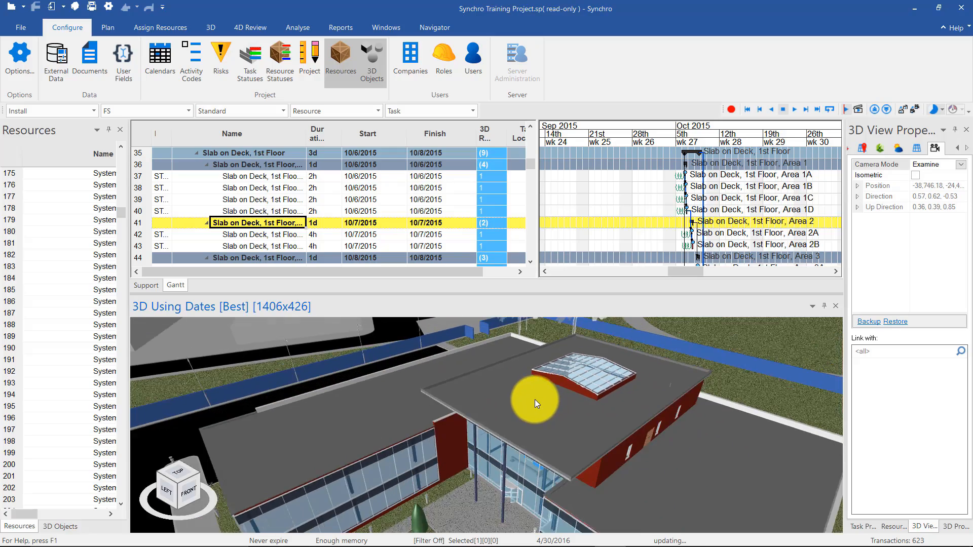
pyautogui.scroll(-3, 535, 398)
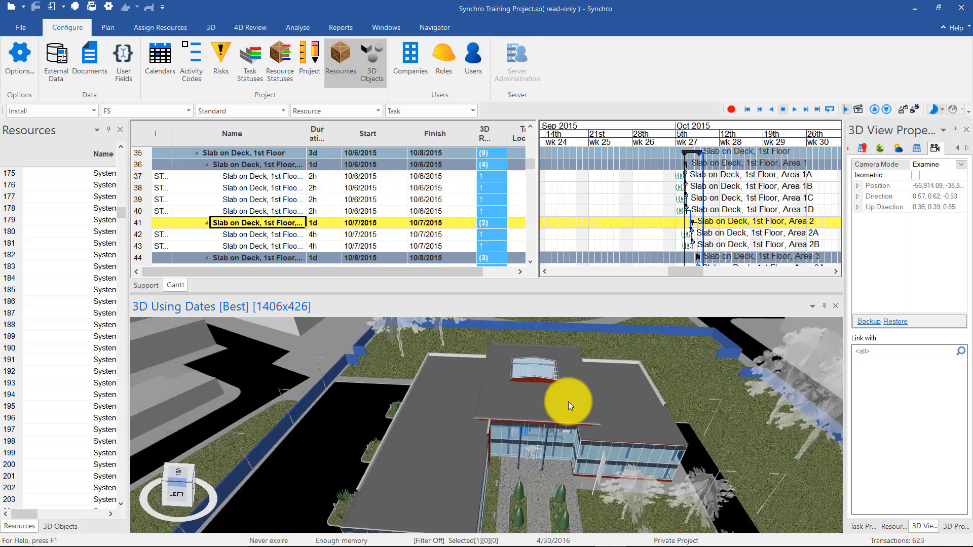
pyautogui.moveTo(570, 403); pyautogui.dragTo(458, 451)
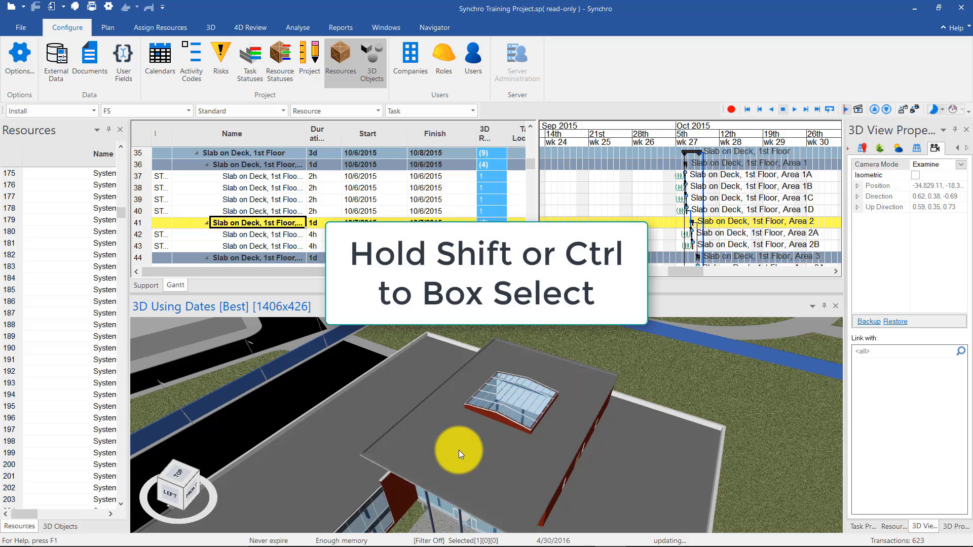
pyautogui.click(458, 391)
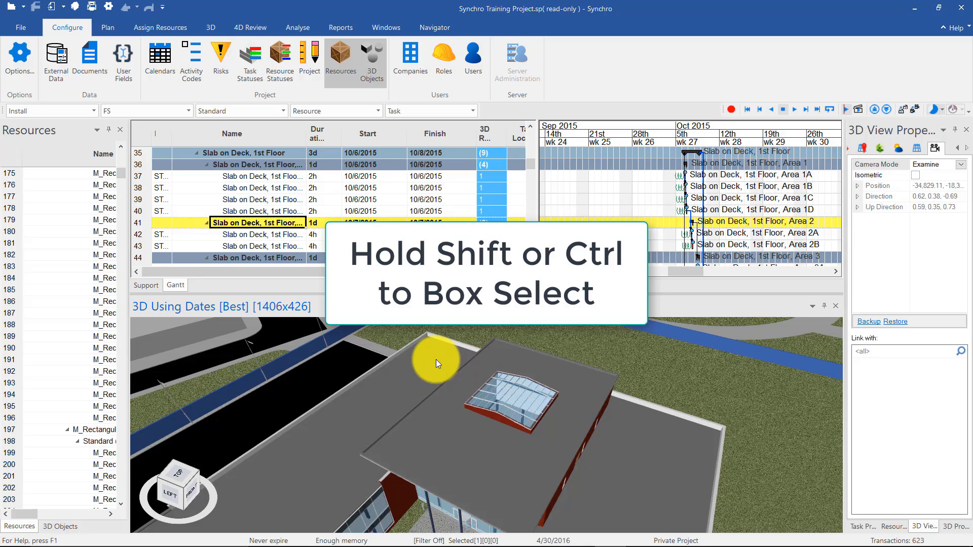
pyautogui.moveTo(435, 360)
pyautogui.keyDown('shift'); pyautogui.mouseDown()
pyautogui.moveTo(554, 454)
pyautogui.moveTo(452, 358)
pyautogui.mouseUp(); pyautogui.keyUp('shift')
pyautogui.click(549, 449)
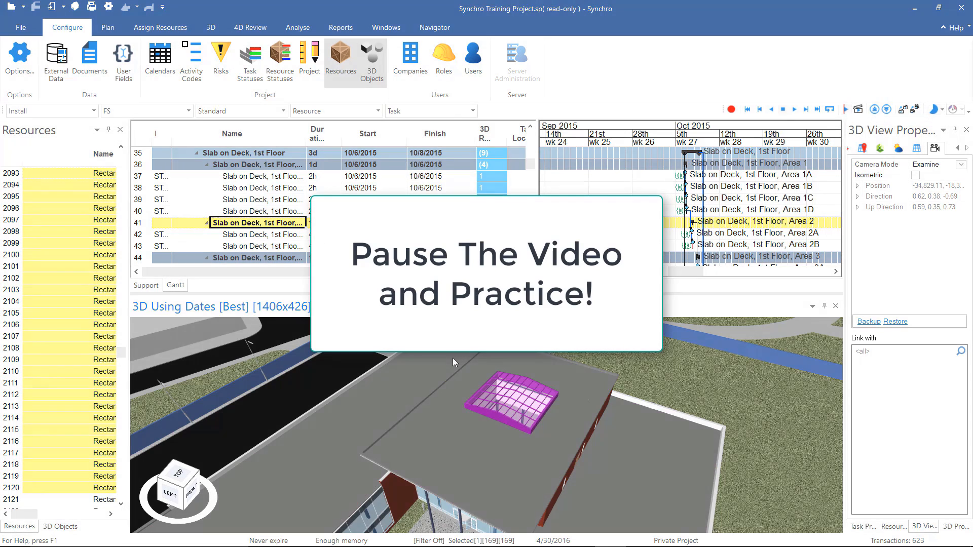
pyautogui.press('Escape')
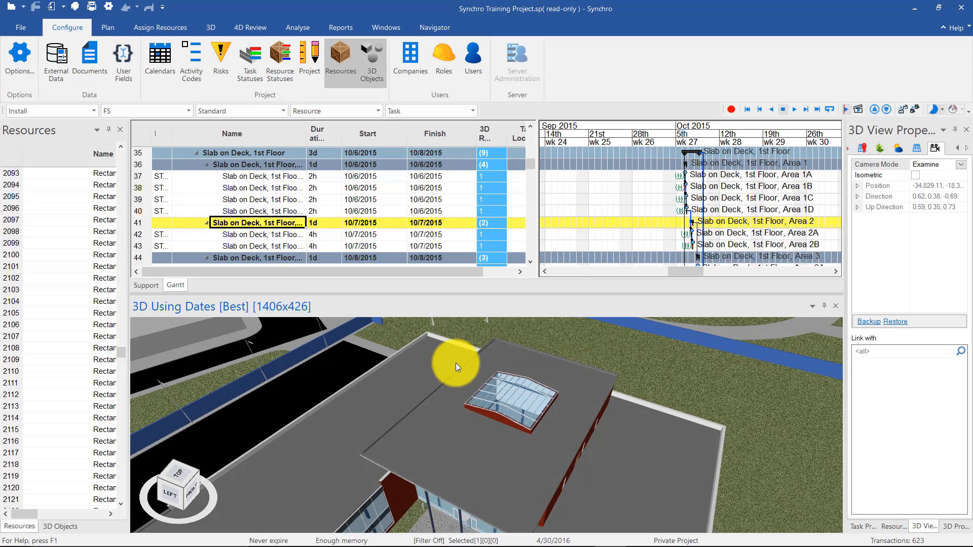
# View the building from directly above and box-select the skylight together with the objects beneath it.
pyautogui.moveTo(476, 397); pyautogui.dragTo(499, 463)
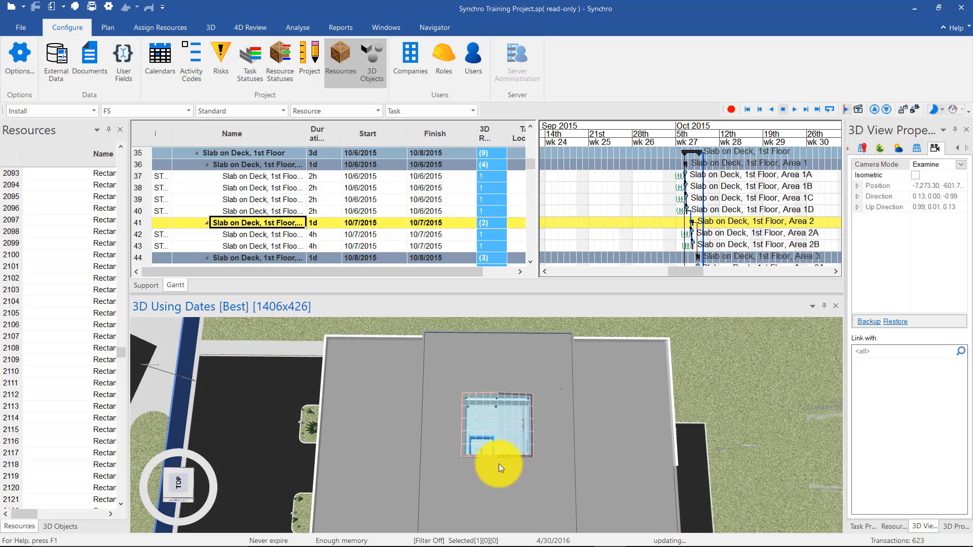
pyautogui.moveTo(559, 366); pyautogui.dragTo(448, 475)
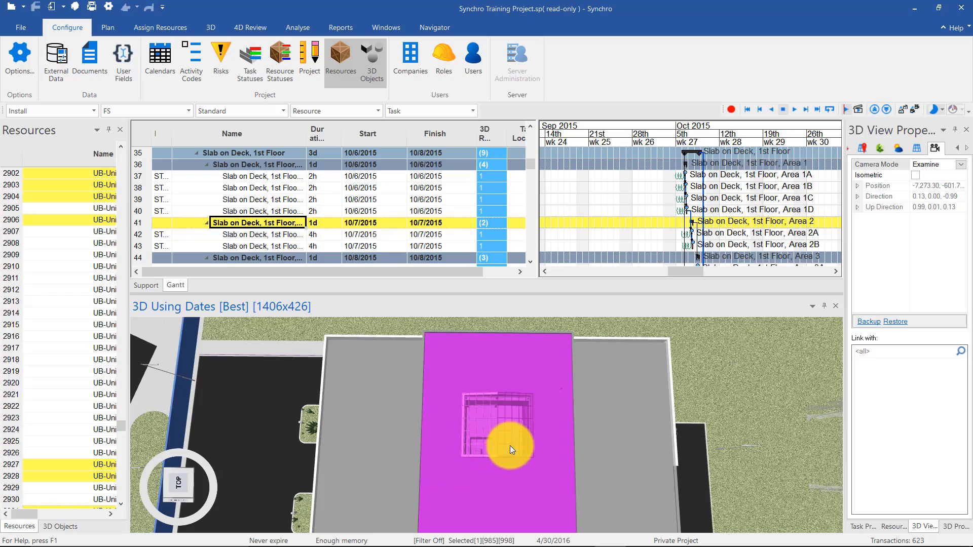
pyautogui.scroll(5, 509, 449)
pyautogui.moveTo(504, 448); pyautogui.dragTo(496, 483)
# Replace the selection with a box around the skylight from its upper-left to its lower-right corner, and clear it.
pyautogui.click(469, 401)
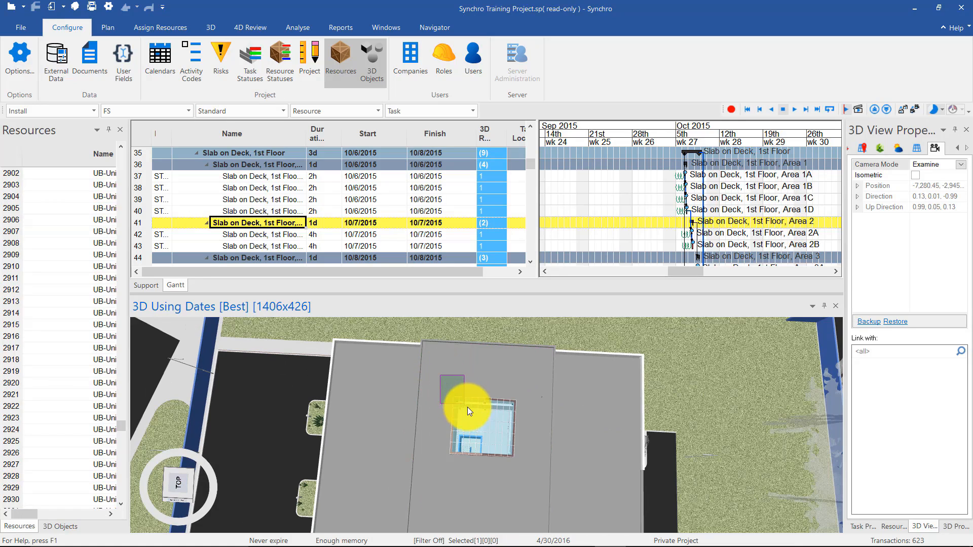
pyautogui.moveTo(468, 407); pyautogui.dragTo(538, 485)
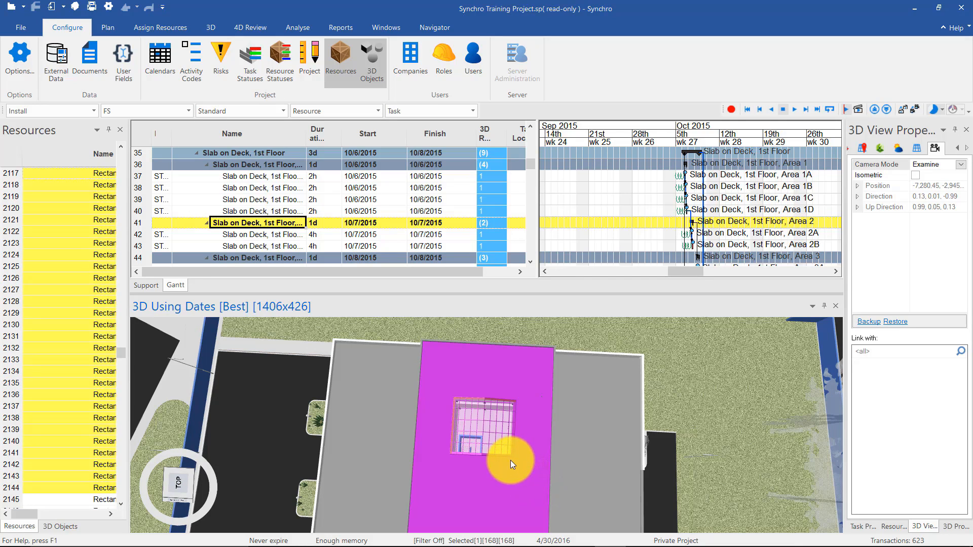
pyautogui.moveTo(510, 461); pyautogui.dragTo(430, 444, button='middle')
pyautogui.press('Escape')
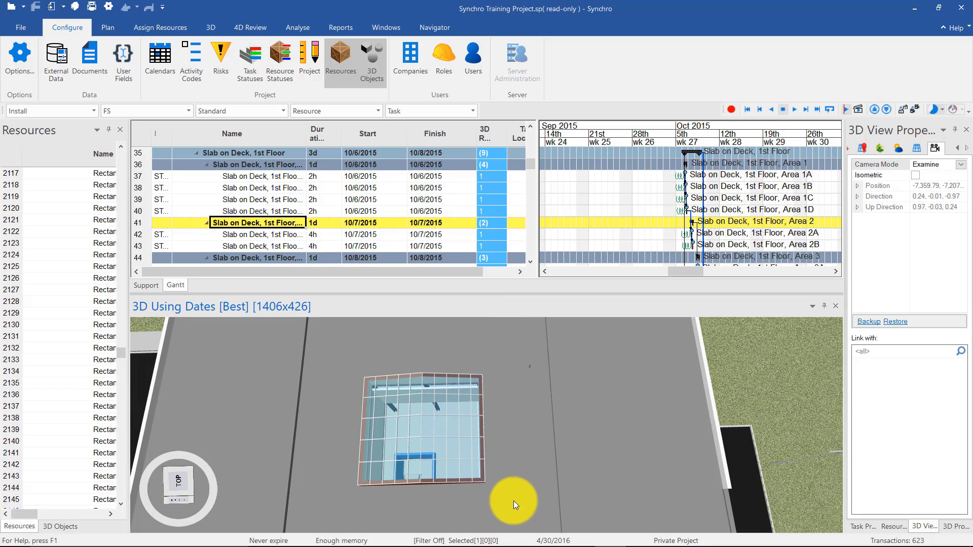
# Box-select the skylight in the opposite direction, from beyond its lower-right corner to beyond its upper-left corner.
pyautogui.moveTo(505, 502); pyautogui.dragTo(340, 348)
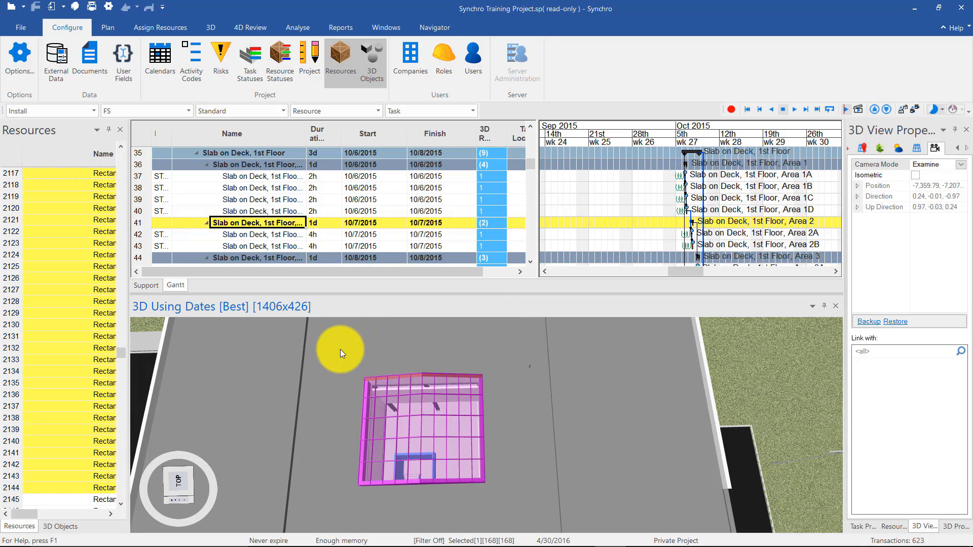
pyautogui.moveTo(469, 489); pyautogui.dragTo(498, 481, button='middle')
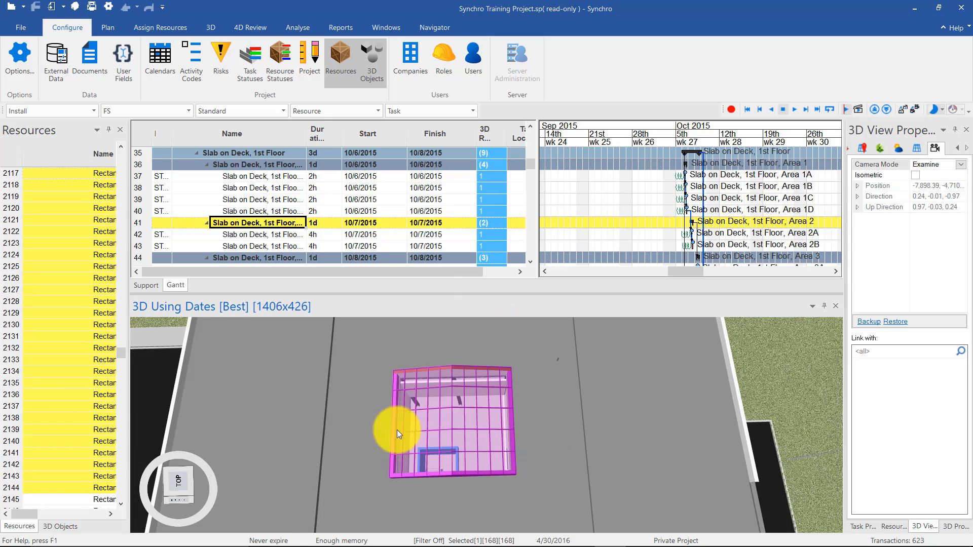
pyautogui.moveTo(479, 439); pyautogui.dragTo(547, 370, button='middle')
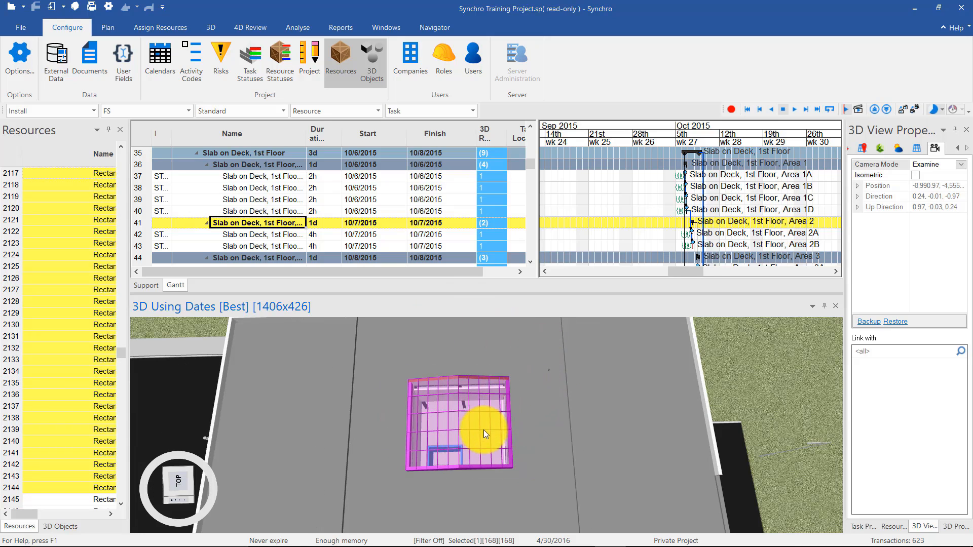
pyautogui.scroll(5, 481, 435)
pyautogui.scroll(-5, 479, 436)
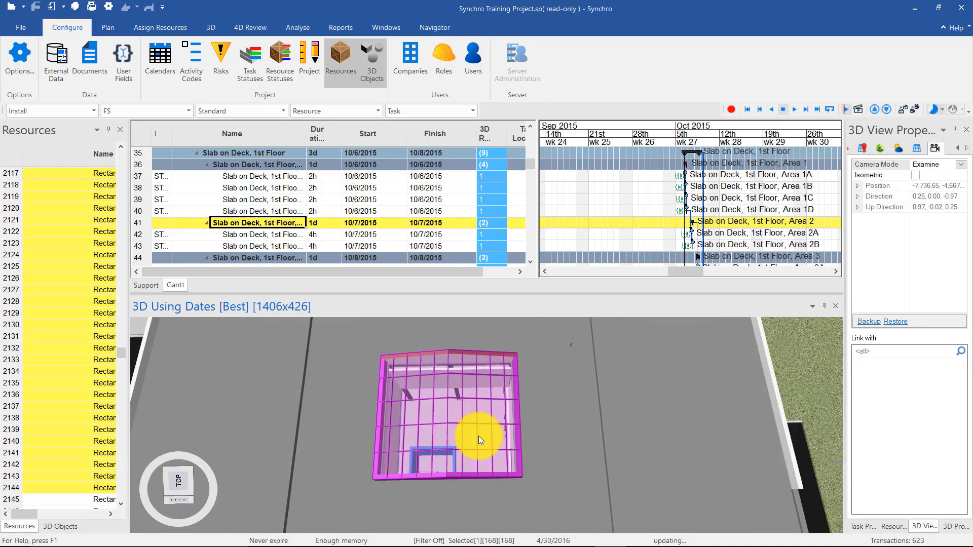
# Repeat the skylight's box selection from its lower-left corner and again from its upper-left corner, and clear the selection.
pyautogui.click(403, 470)
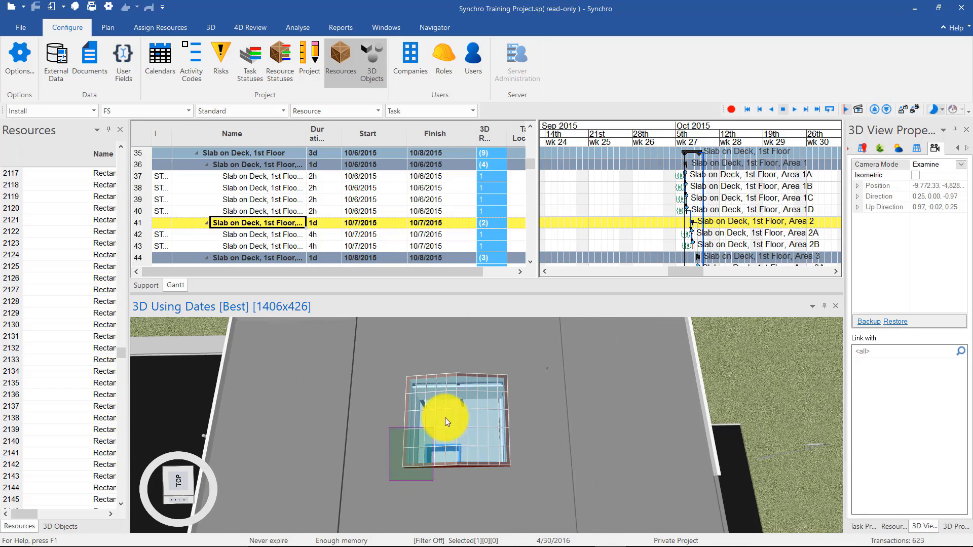
pyautogui.click(518, 364)
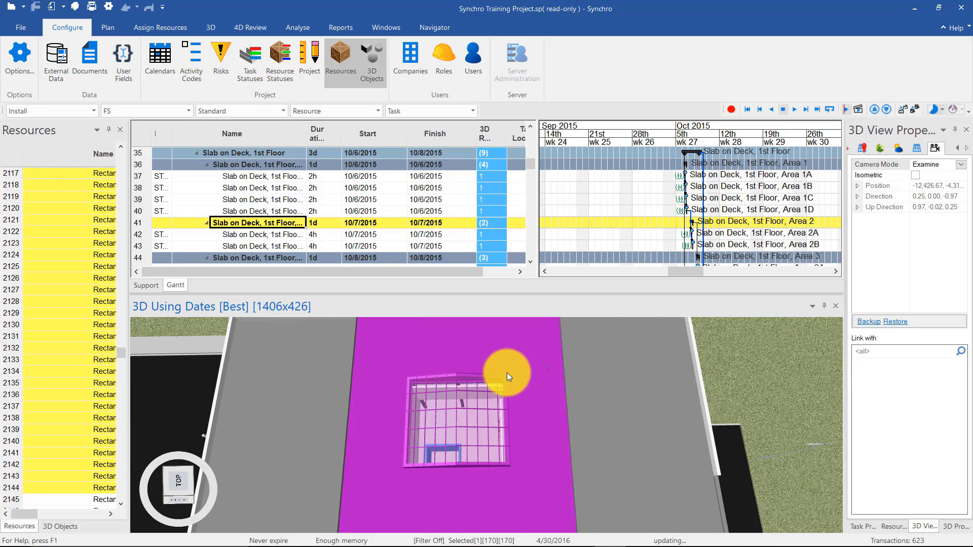
pyautogui.scroll(-5, 507, 373)
pyautogui.click(444, 364)
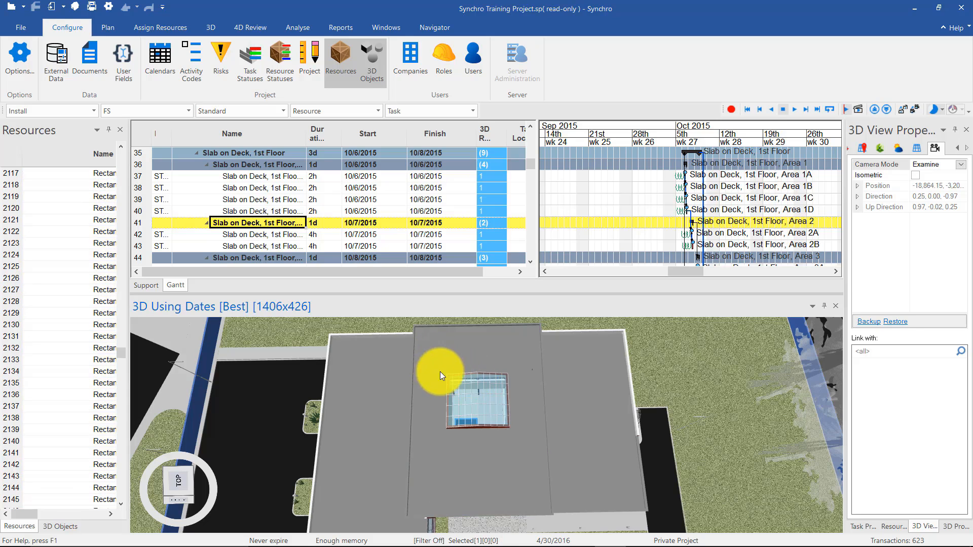
pyautogui.click(527, 453)
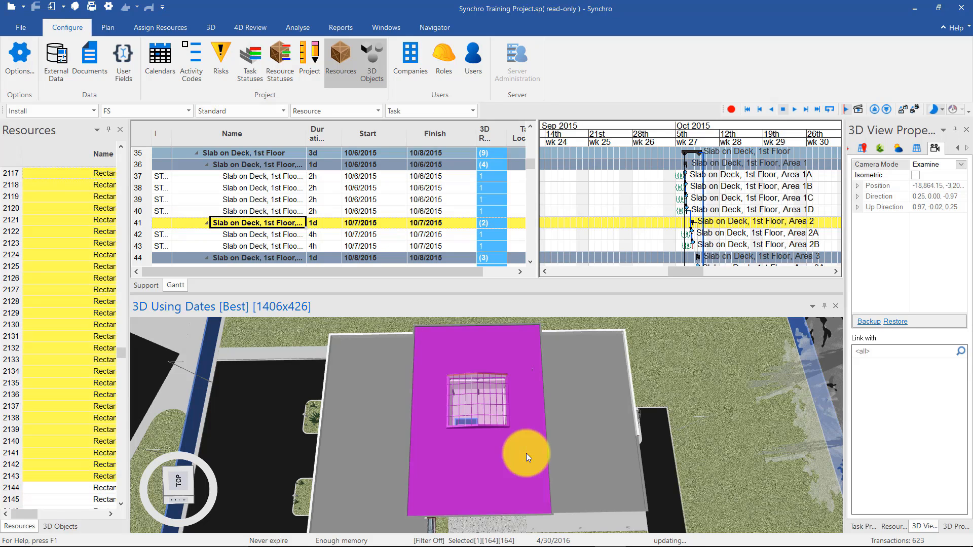
pyautogui.click(526, 454)
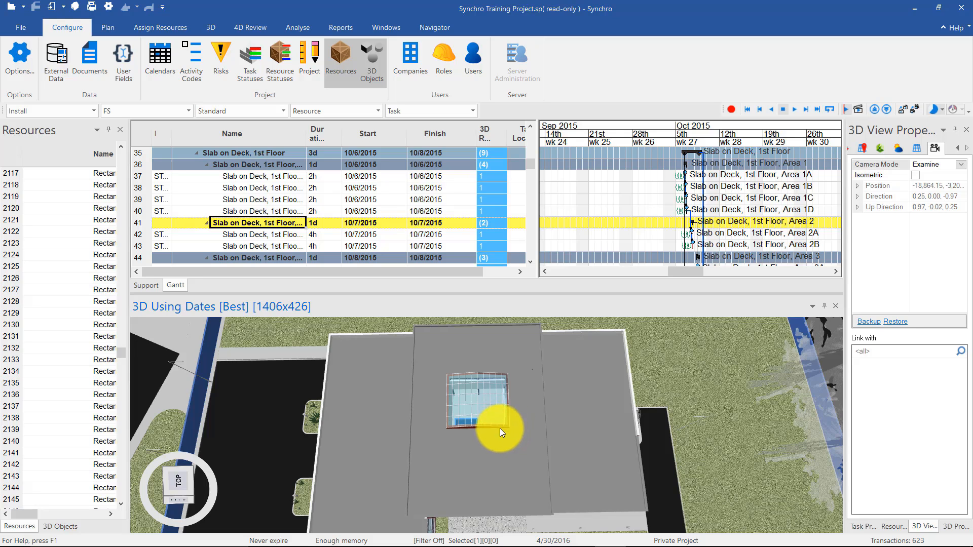
# Box-select the skylight from beyond its upper-right corner to beyond its lower-left corner, and clear the selection.
pyautogui.moveTo(500, 429); pyautogui.dragTo(495, 447, button='middle')
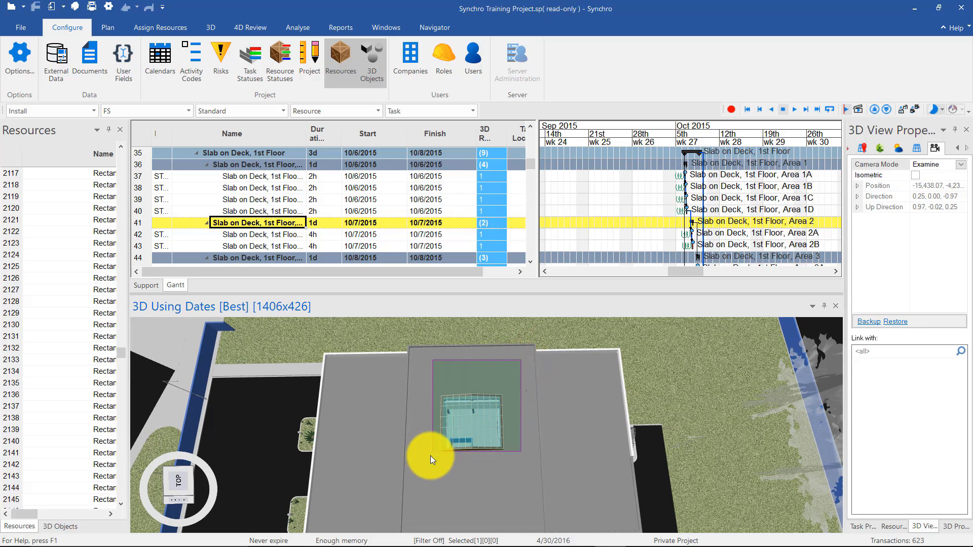
pyautogui.moveTo(520, 361)
pyautogui.mouseDown()
pyautogui.moveTo(490, 330)
pyautogui.moveTo(441, 324)
pyautogui.moveTo(489, 365)
pyautogui.moveTo(511, 368)
pyautogui.mouseUp()
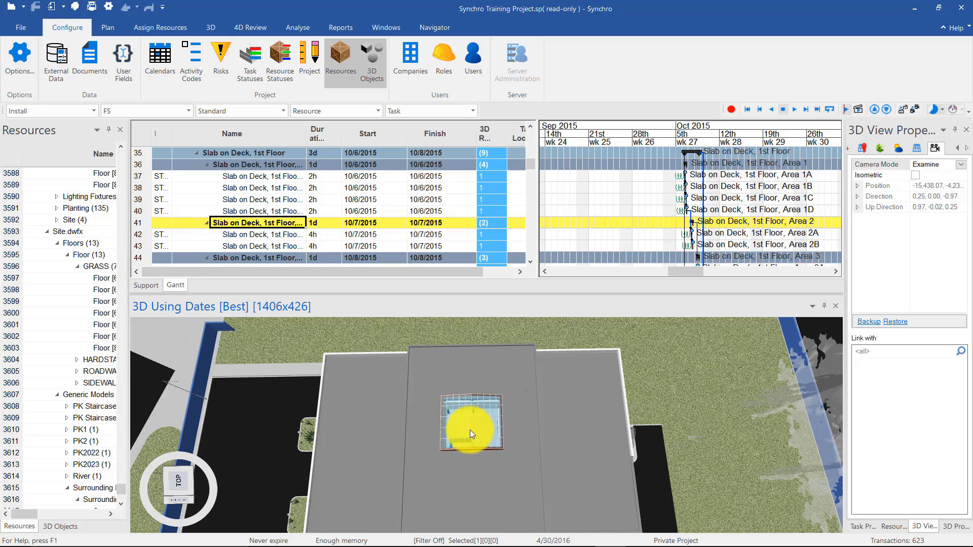
pyautogui.moveTo(470, 430); pyautogui.dragTo(482, 419, button='middle')
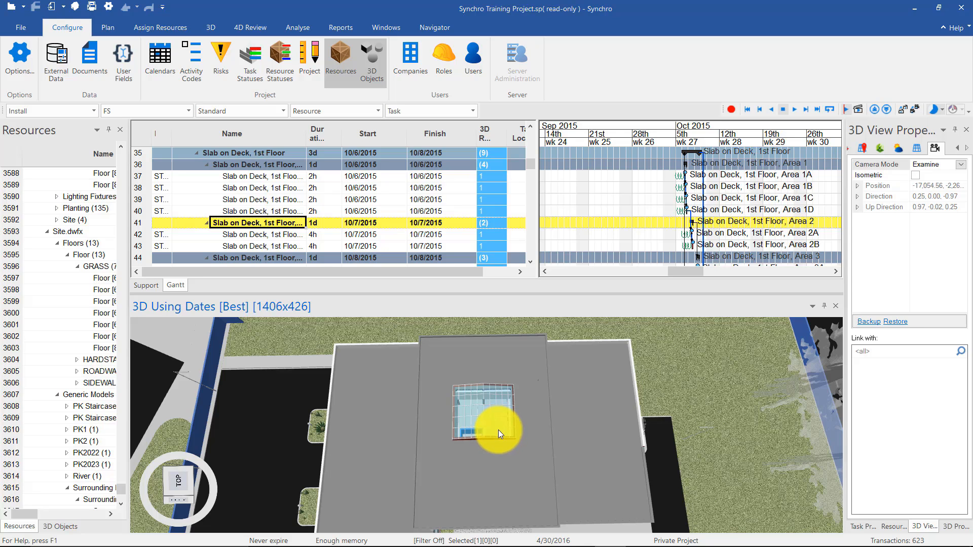
pyautogui.moveTo(498, 427); pyautogui.dragTo(512, 413, button='middle')
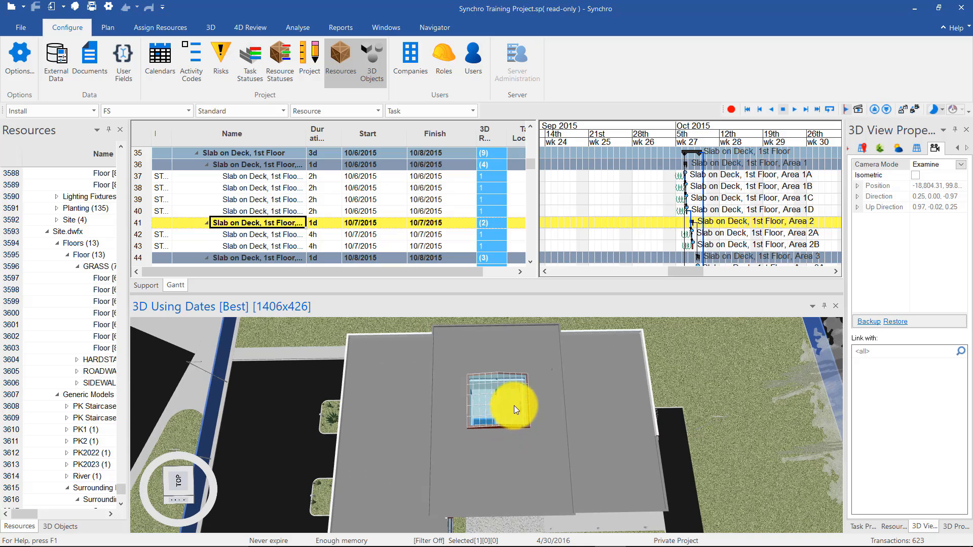
# Repeat the skylight's upper-right to lower-left box selection twice, and clear the selected objects.
pyautogui.moveTo(541, 351); pyautogui.dragTo(452, 439)
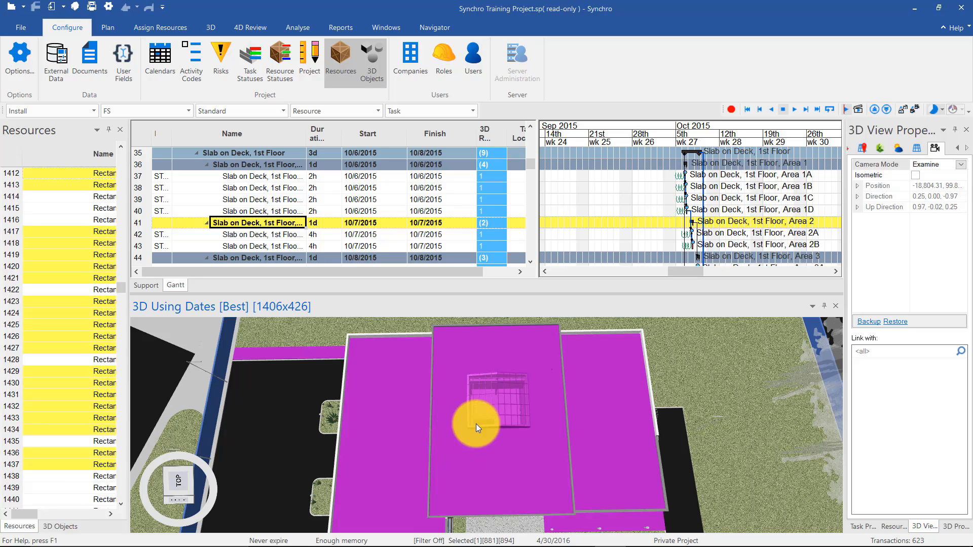
pyautogui.moveTo(543, 354); pyautogui.dragTo(451, 448)
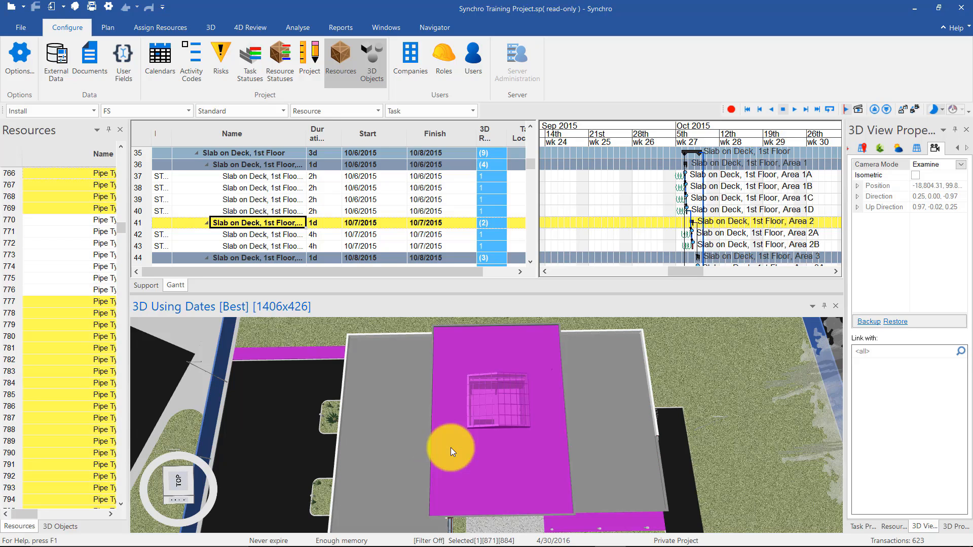
pyautogui.press('Escape')
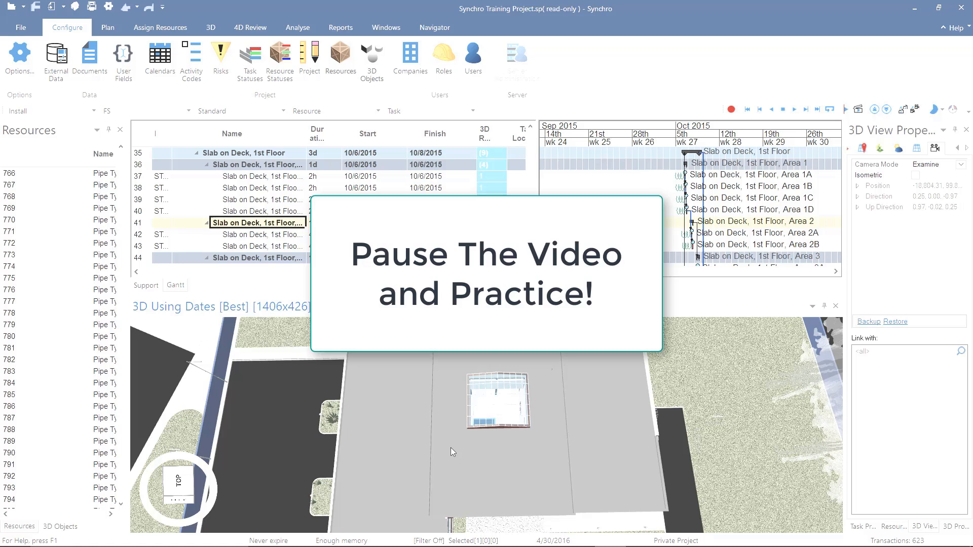
pyautogui.click(451, 447)
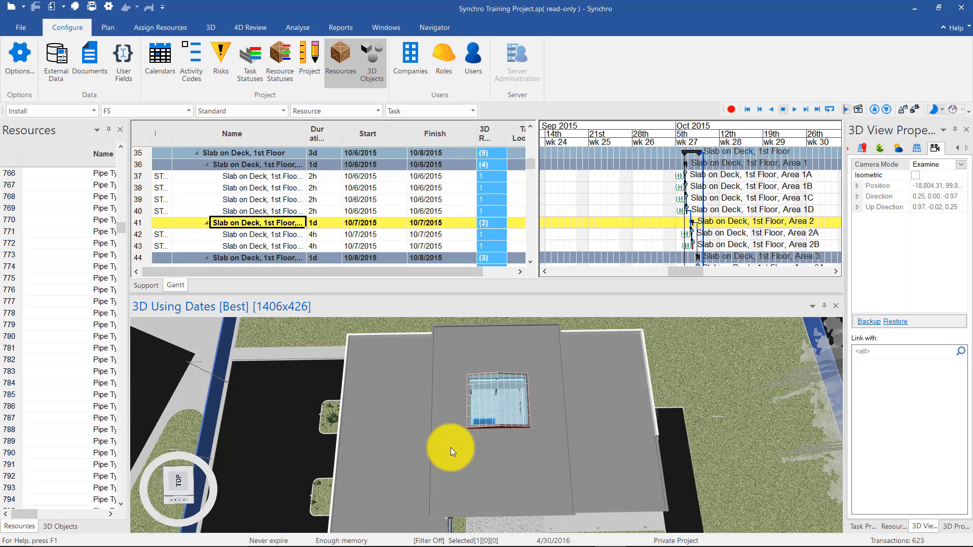
# Box-select part of the skylight with the objects beneath it, and extend the selection with a second box.
pyautogui.moveTo(484, 425); pyautogui.dragTo(461, 450, button='middle')
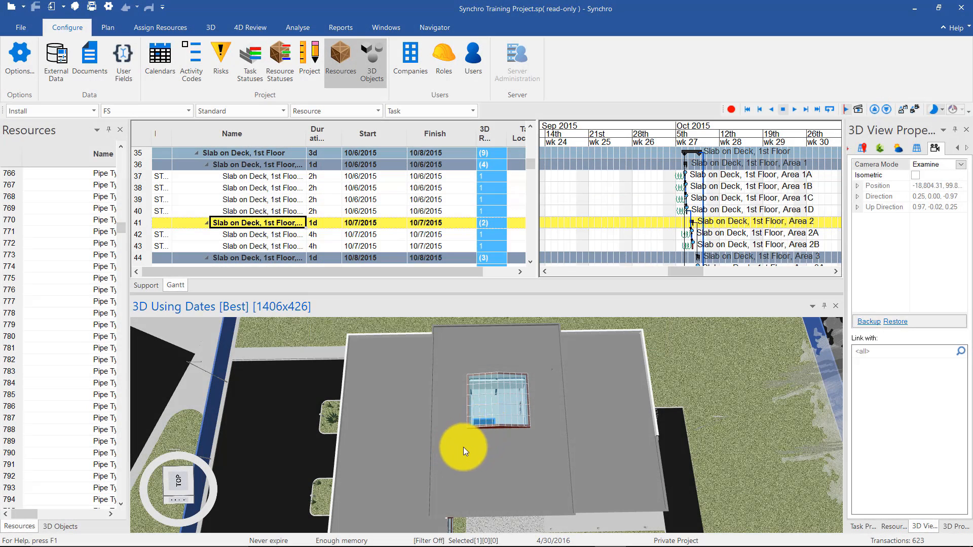
pyautogui.click(485, 420)
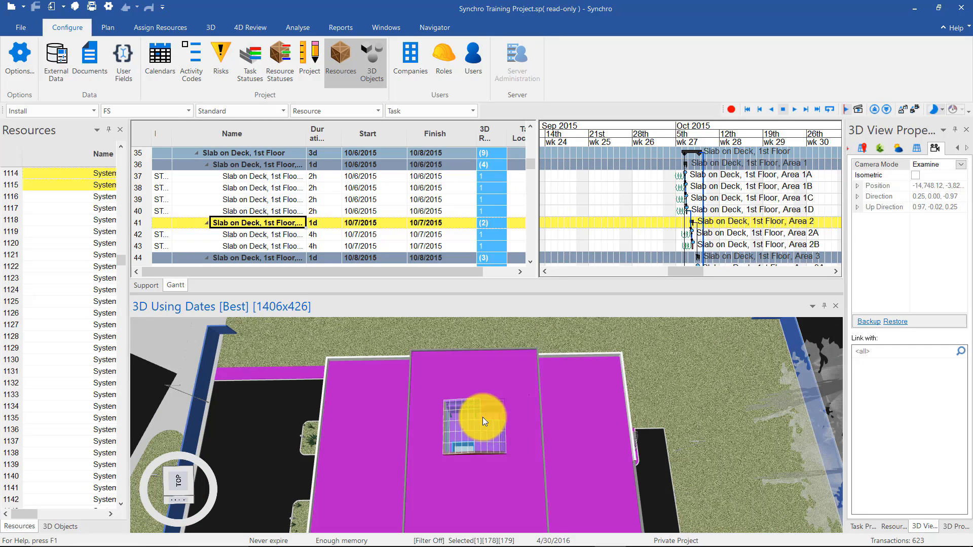
pyautogui.click(457, 435)
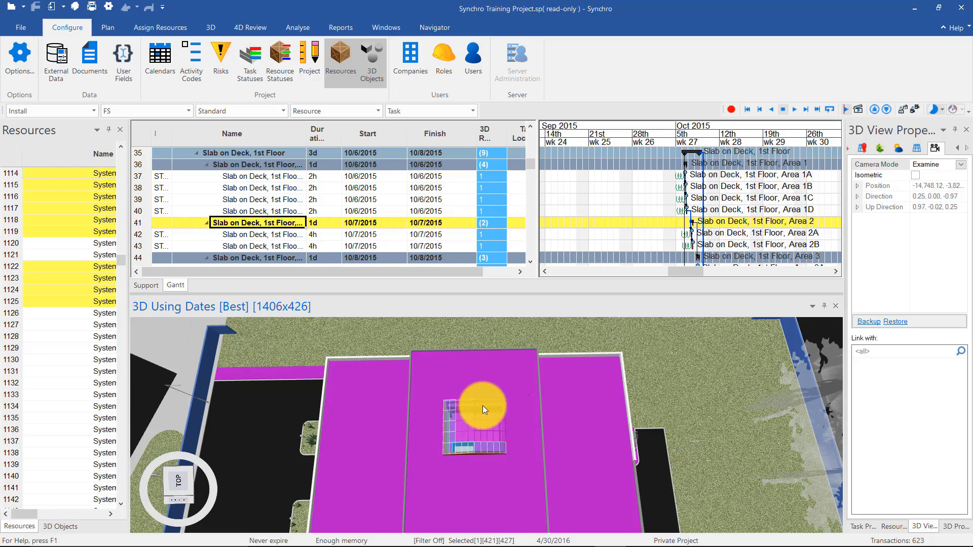
# Start over with a box on the skylight's upper-right part, toggle the selection with an overlapping box over the whole skylight, and clear it.
pyautogui.click(473, 441)
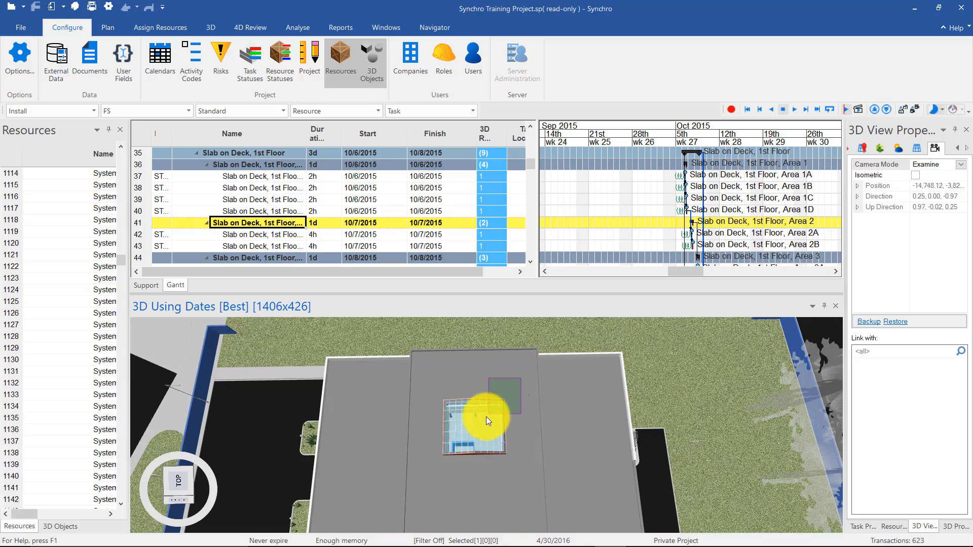
pyautogui.click(461, 442)
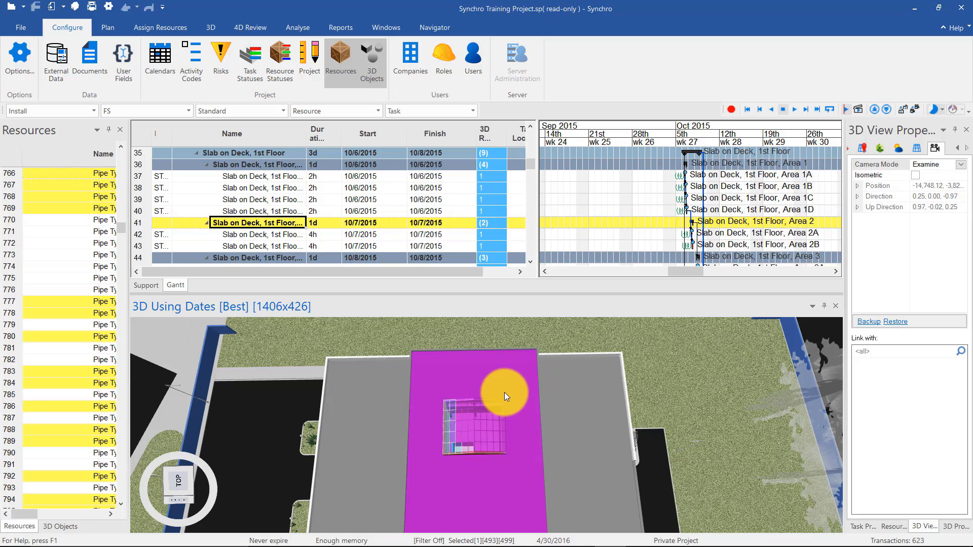
pyautogui.keyDown('ctrl'); pyautogui.click(424, 474); pyautogui.keyUp('ctrl')
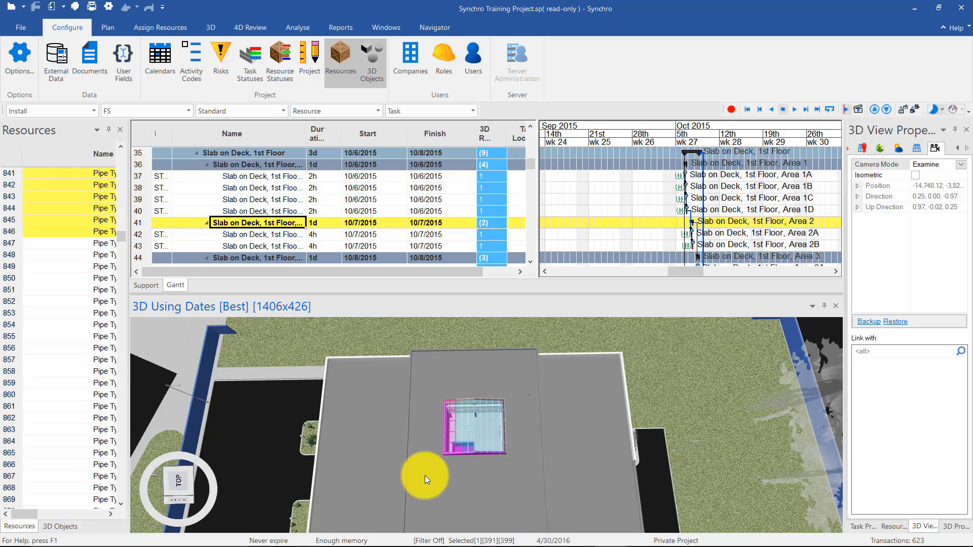
pyautogui.moveTo(451, 459); pyautogui.dragTo(446, 417)
pyautogui.scroll(-3, 448, 420)
pyautogui.scroll(3, 452, 439)
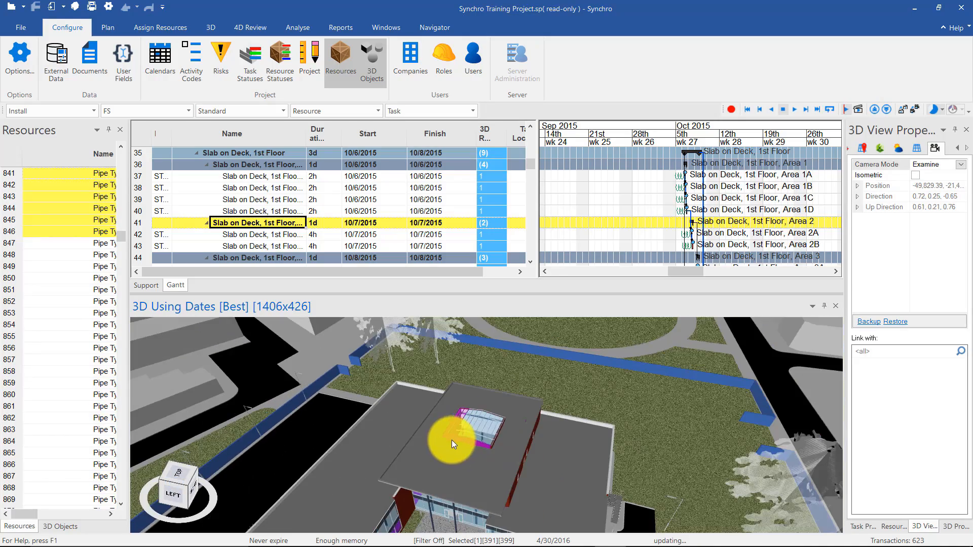
pyautogui.click(464, 441)
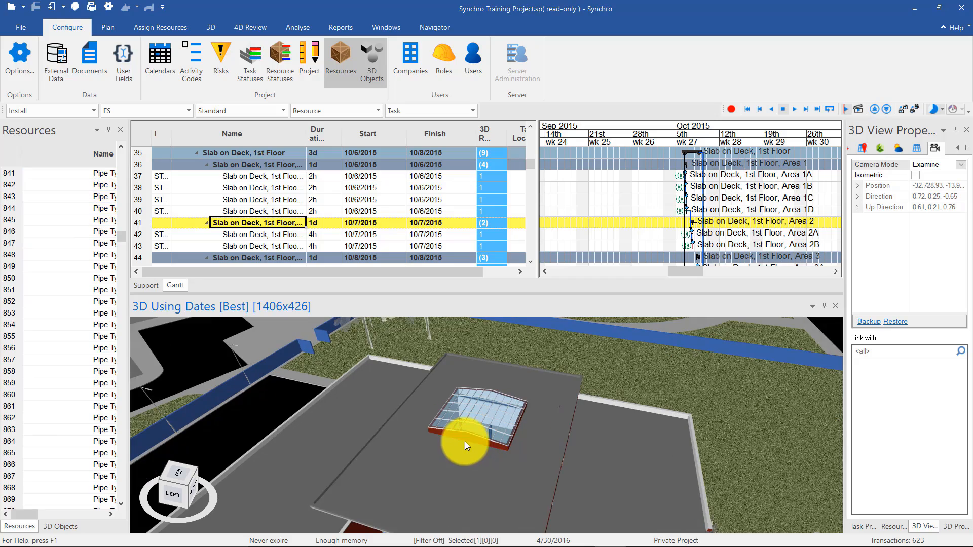
# Select a single glass panel in the glazed facade beneath the roof overhang at the building's entrance.
pyautogui.moveTo(461, 438); pyautogui.dragTo(484, 434)
pyautogui.moveTo(485, 447); pyautogui.dragTo(436, 380, button='middle')
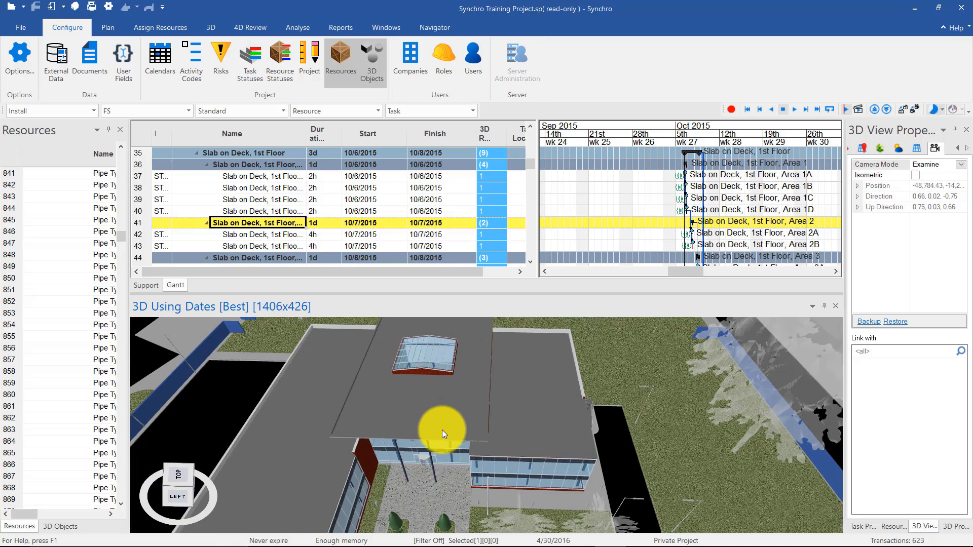
pyautogui.scroll(5, 443, 441)
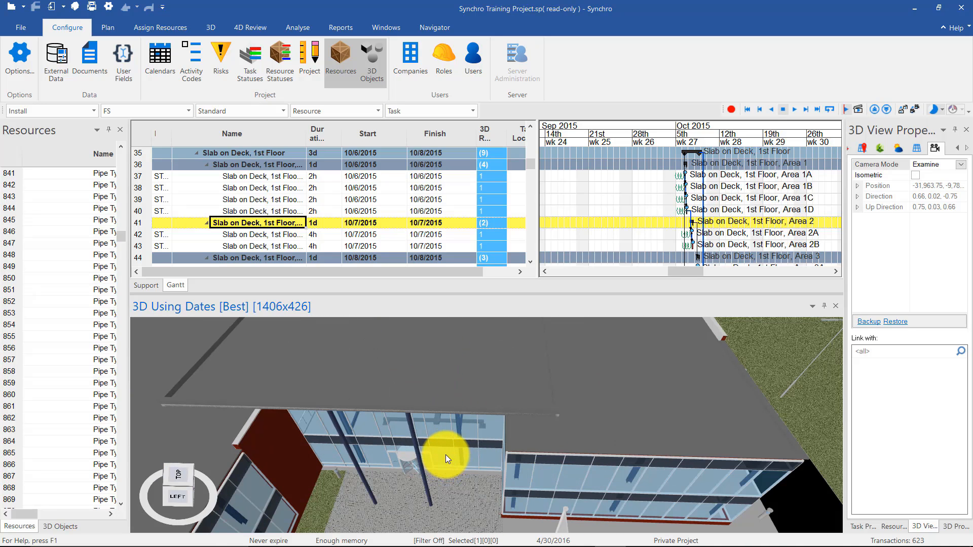
pyautogui.click(445, 454)
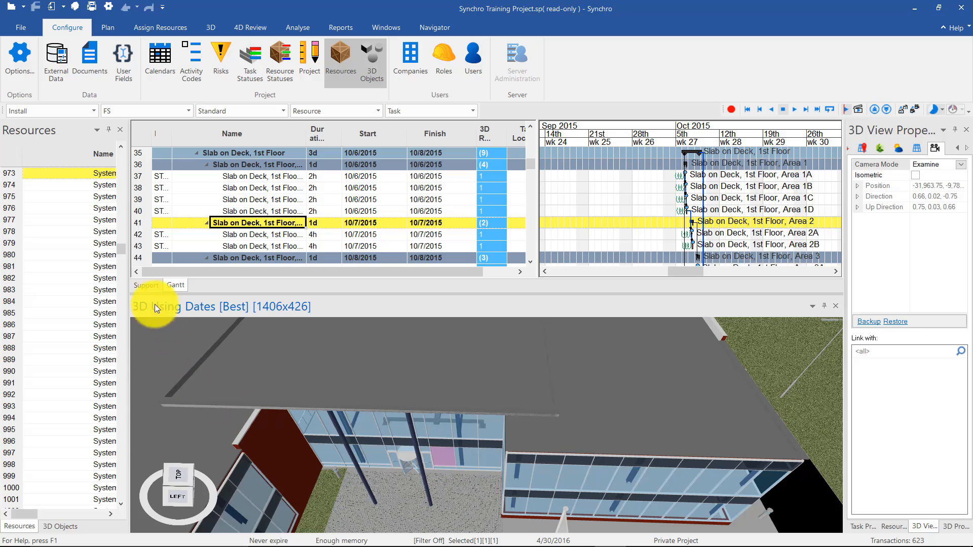
# Widen the resource list and compare the selected glass panel's entry among the 3D objects and the resources.
pyautogui.moveTo(128, 294); pyautogui.dragTo(223, 298)
pyautogui.click(67, 527)
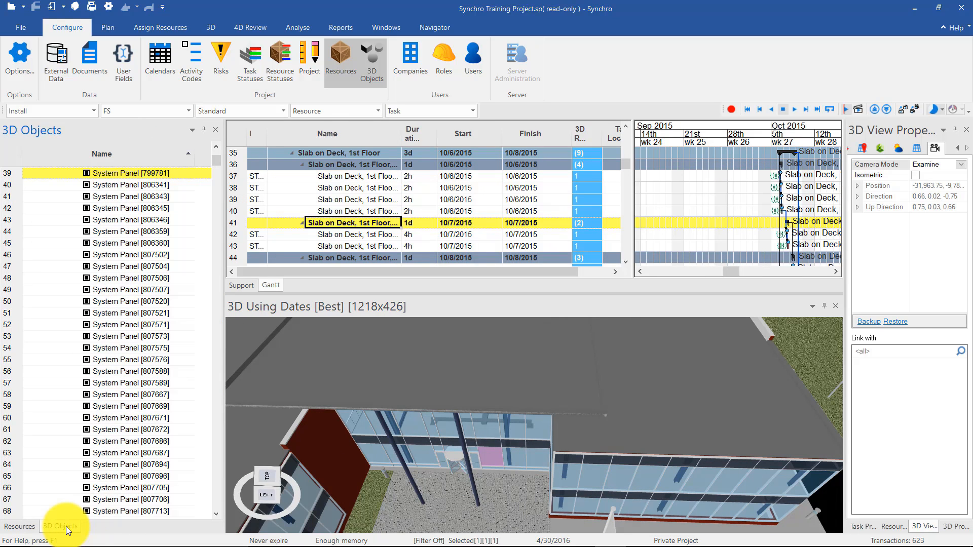
pyautogui.click(21, 527)
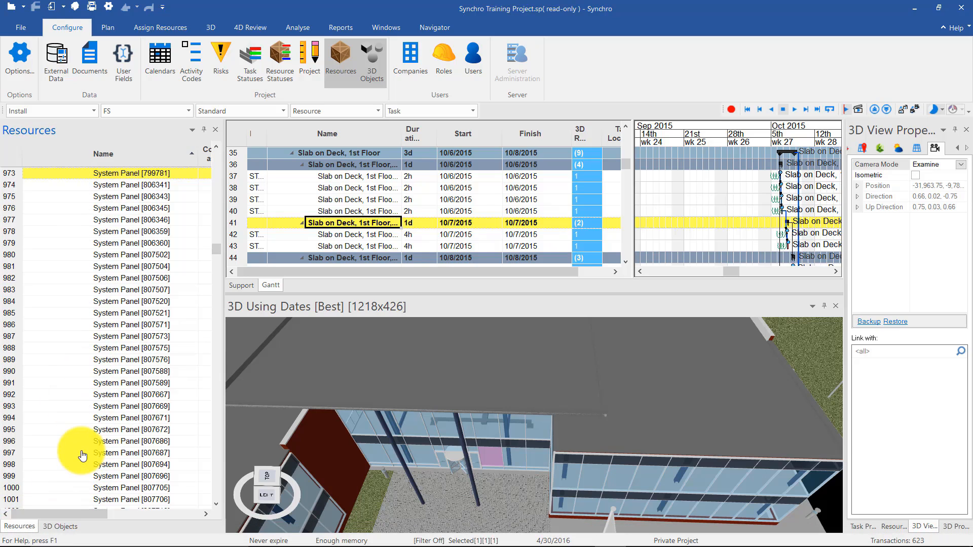
# Go from System Panel [799781] up to its CLEAR GLAZING group in the resource tree, collapsing and selecting the whole group.
pyautogui.scroll(3, 104, 413)
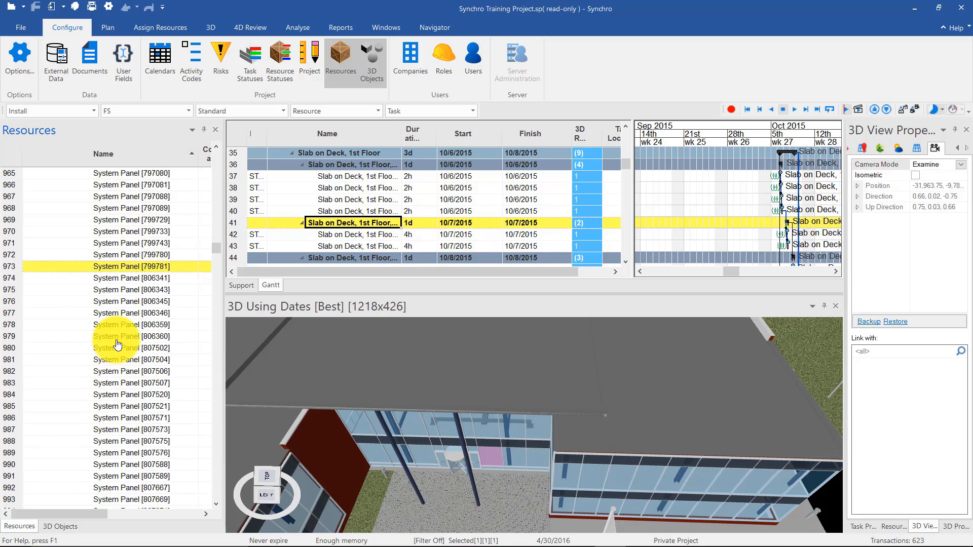
pyautogui.click(128, 271)
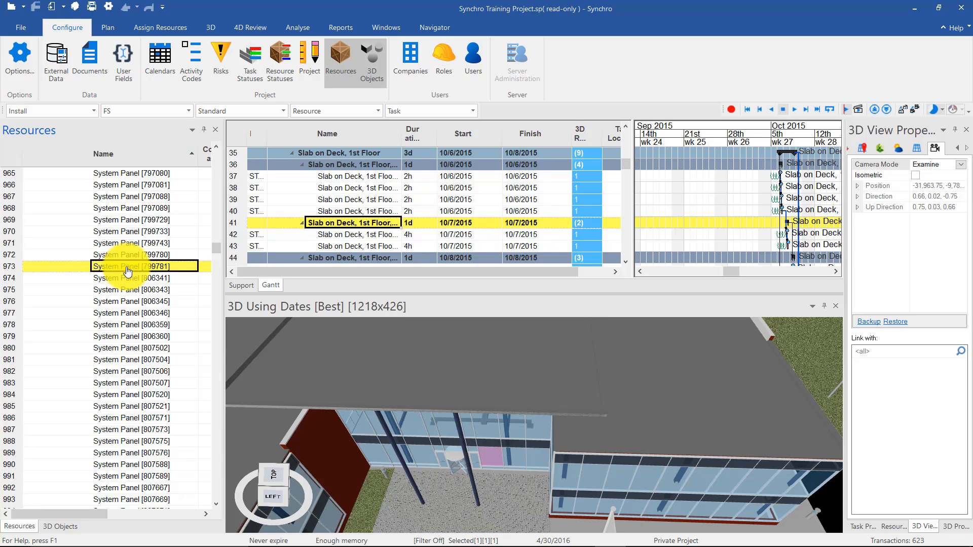
pyautogui.press('Left')
pyautogui.press('Left')
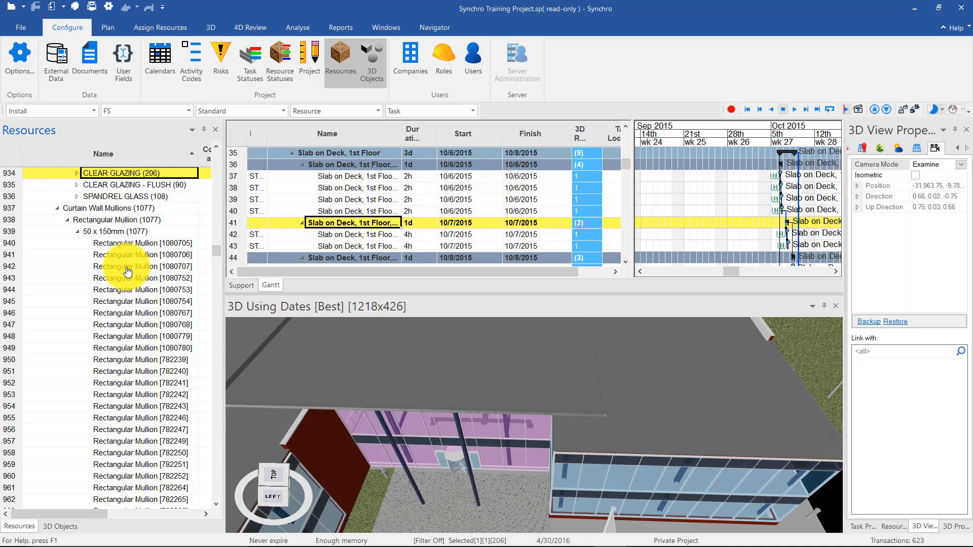
# Examine from several angles which facade and skylight panels belong to the CLEAR GLAZING group, and clear the selection.
pyautogui.scroll(-5, 443, 441)
pyautogui.moveTo(566, 414); pyautogui.dragTo(614, 406)
pyautogui.moveTo(615, 406); pyautogui.dragTo(568, 448, button='middle')
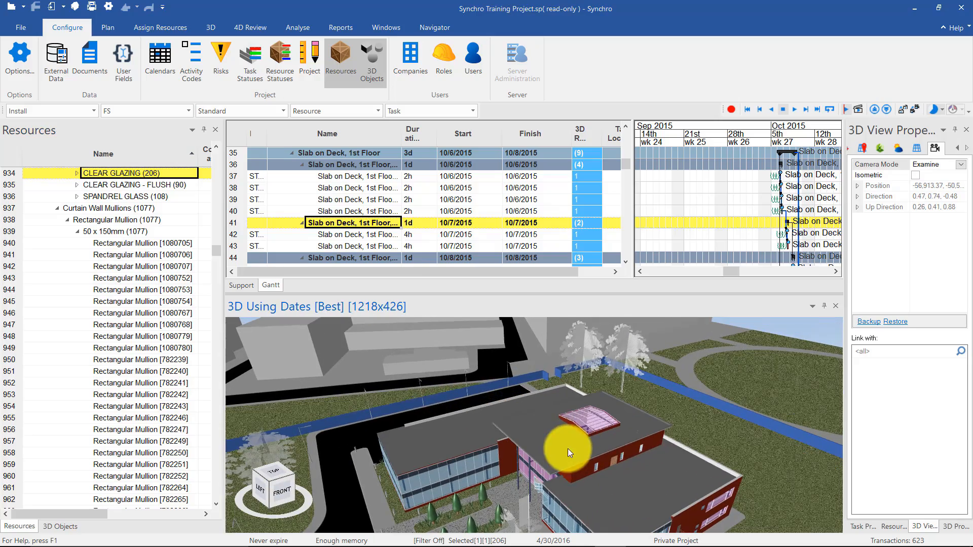
pyautogui.scroll(4, 140, 264)
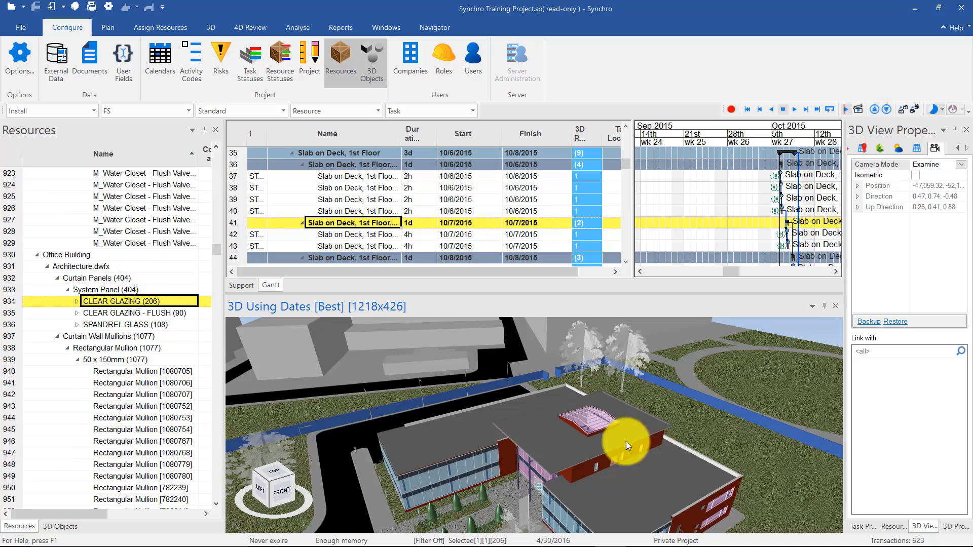
pyautogui.moveTo(625, 442); pyautogui.dragTo(485, 402, button='middle')
pyautogui.scroll(5, 484, 402)
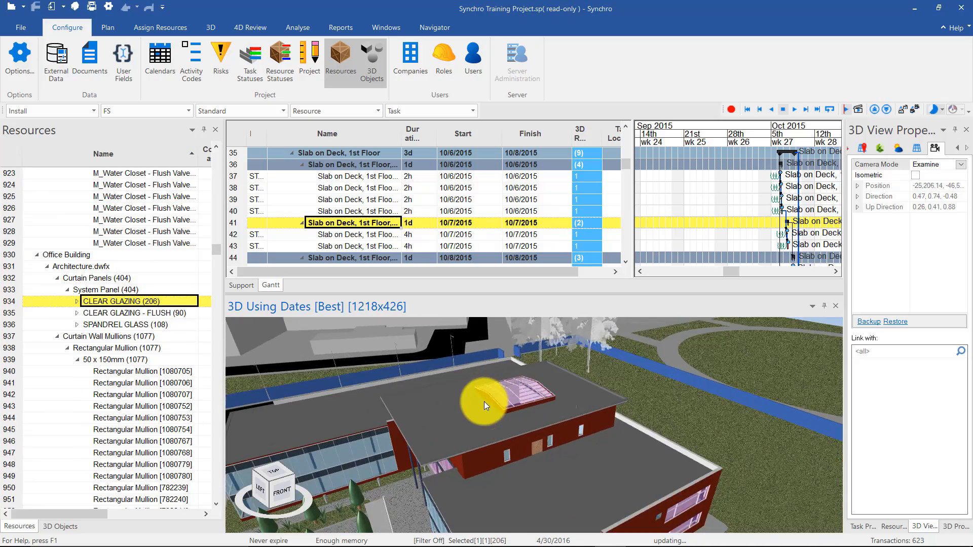
pyautogui.moveTo(523, 407); pyautogui.dragTo(512, 410)
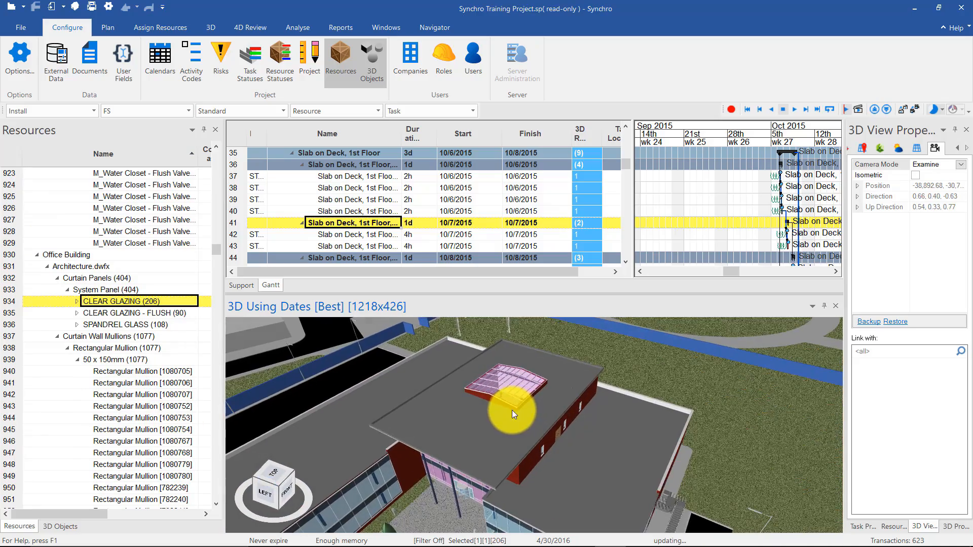
pyautogui.press('Escape')
# Select a single glass panel of the roof skylight and display its 3D properties with enough width to read the user field values.
pyautogui.scroll(3, 512, 387)
pyautogui.scroll(3, 516, 387)
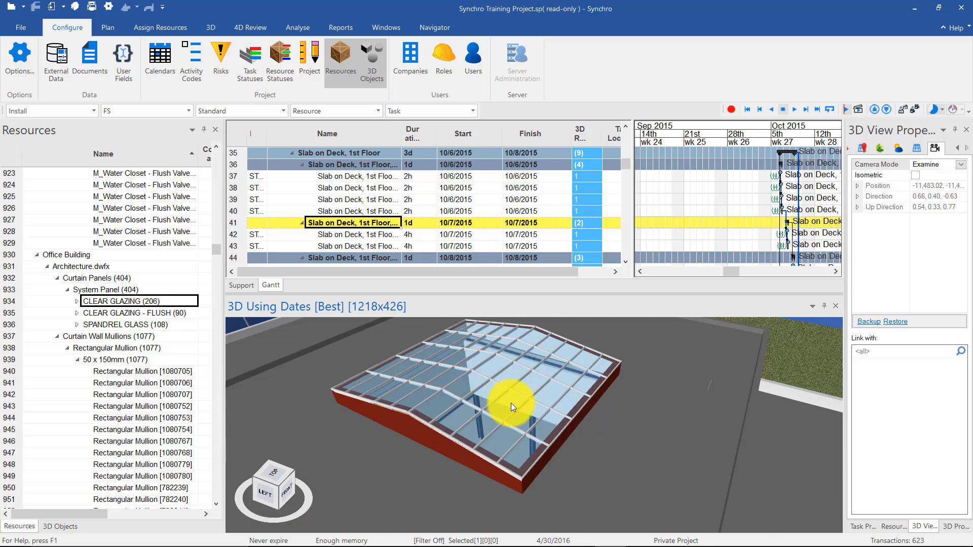
pyautogui.click(508, 405)
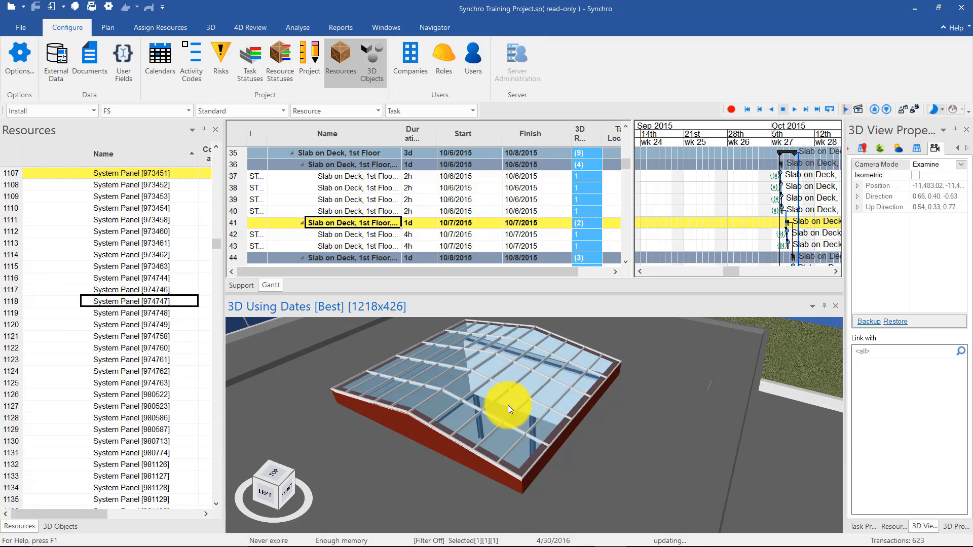
pyautogui.click(952, 527)
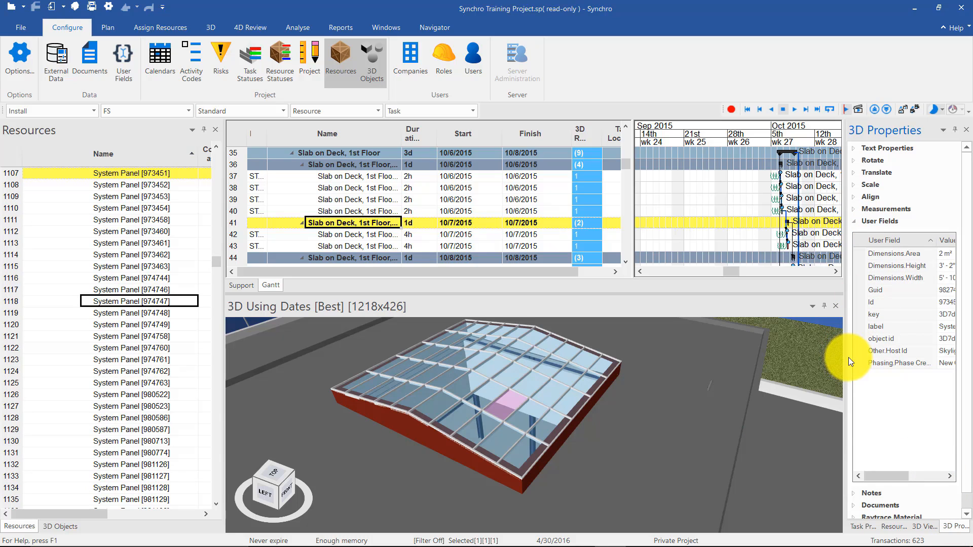
pyautogui.moveTo(842, 354); pyautogui.dragTo(794, 366)
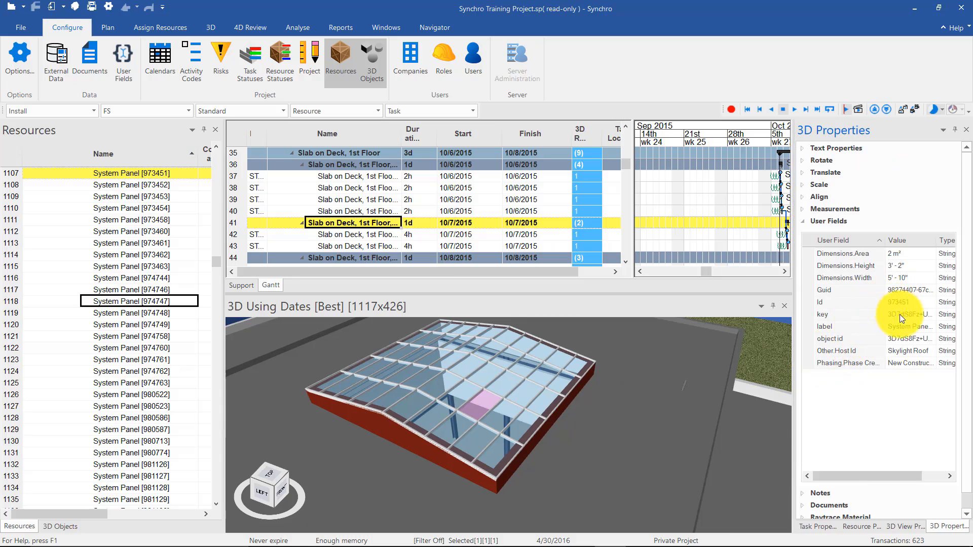
# Select all objects that share the panel's Other.Host Id user field value, Skylight Roof.
pyautogui.click(901, 352)
pyautogui.rightClick(901, 351)
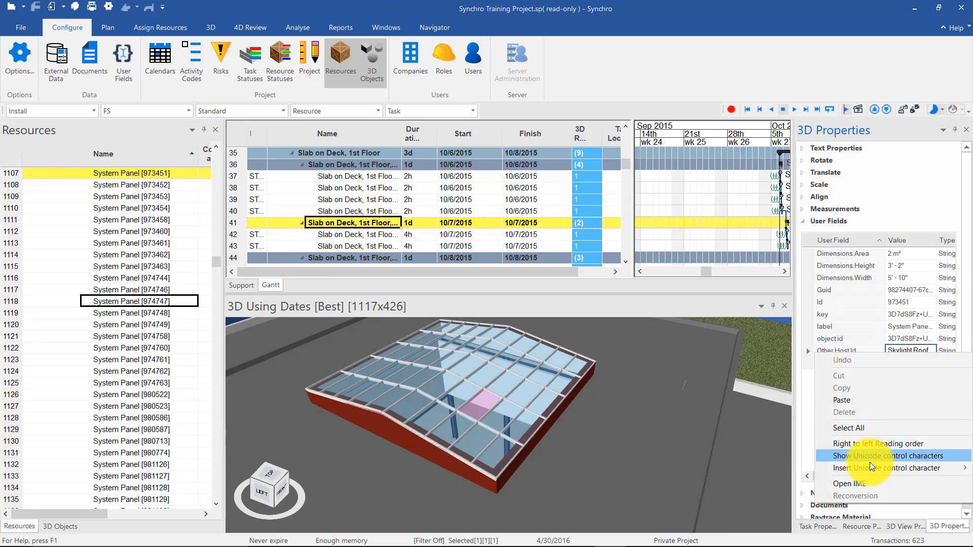
pyautogui.click(831, 342)
pyautogui.rightClick(837, 350)
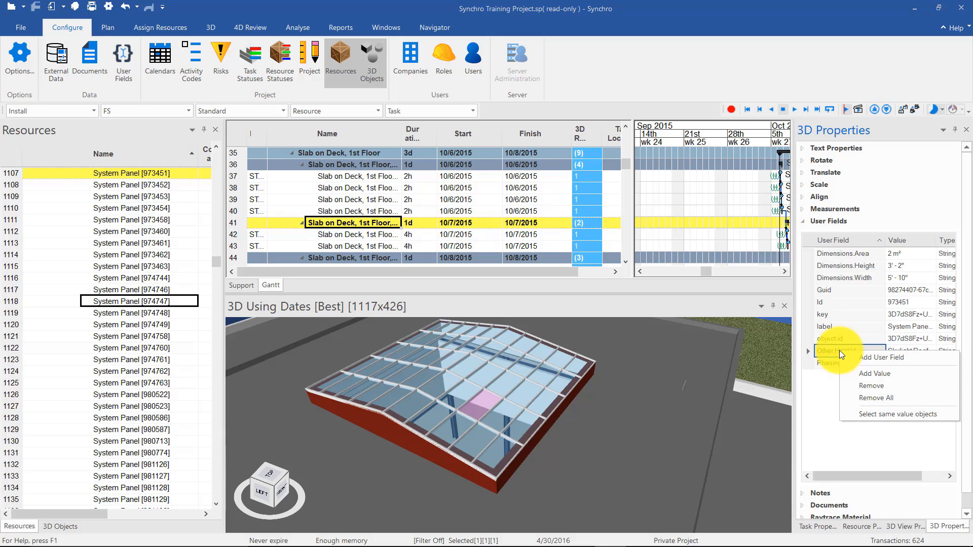
pyautogui.click(882, 416)
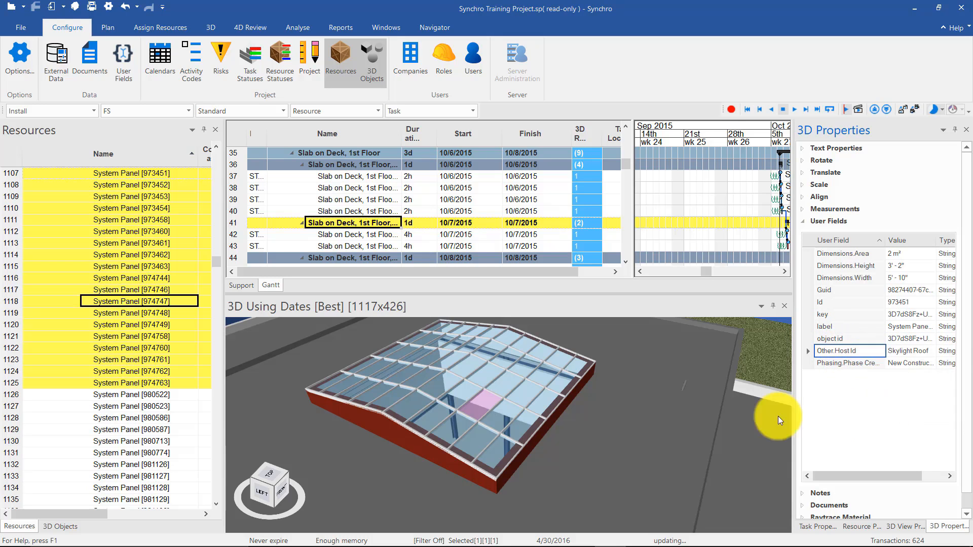
# Examine from a distance and in the resource list which panels share the Skylight Roof host value, and clear the selection.
pyautogui.scroll(-3, 502, 410)
pyautogui.moveTo(493, 403); pyautogui.dragTo(523, 386, button='middle')
pyautogui.scroll(1, 77, 265)
pyautogui.scroll(13, 77, 266)
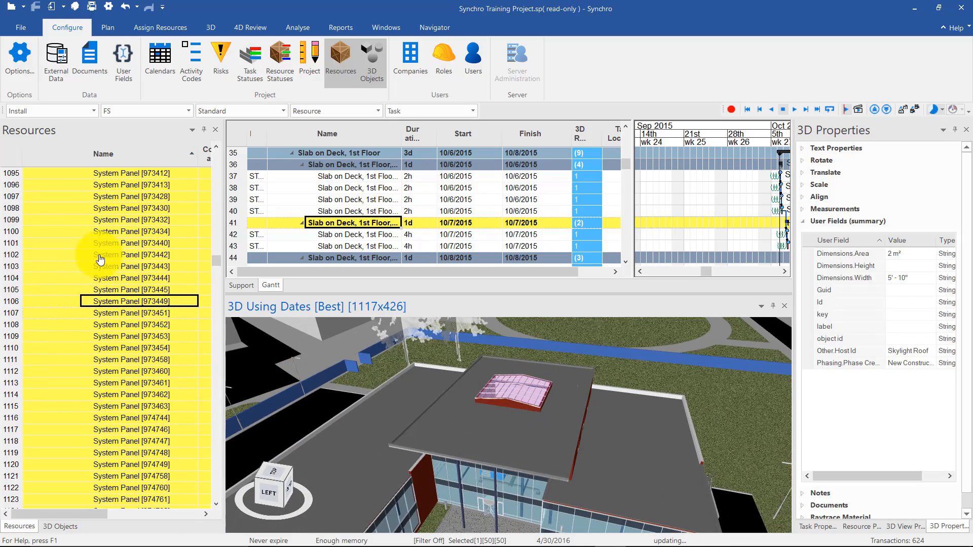
pyautogui.scroll(3, 105, 249)
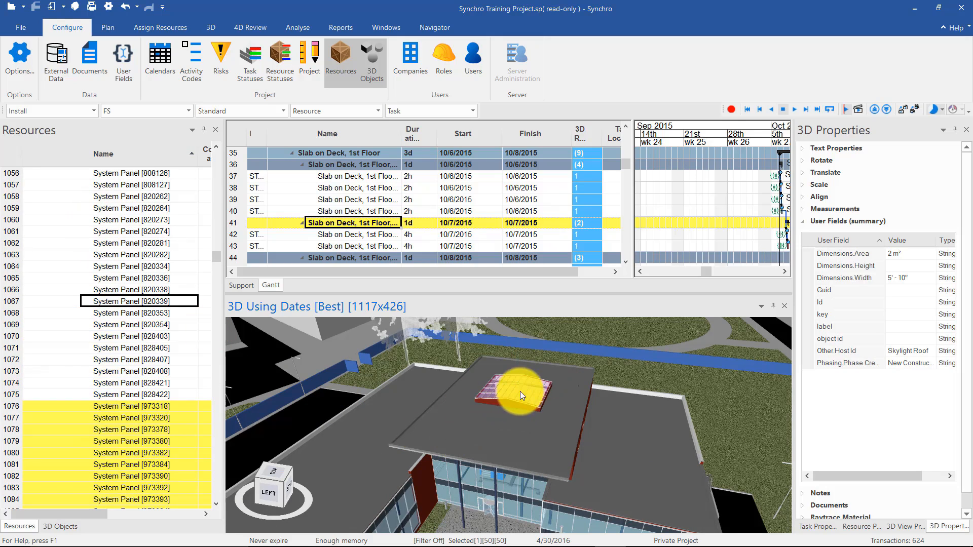
pyautogui.scroll(-4, 496, 403)
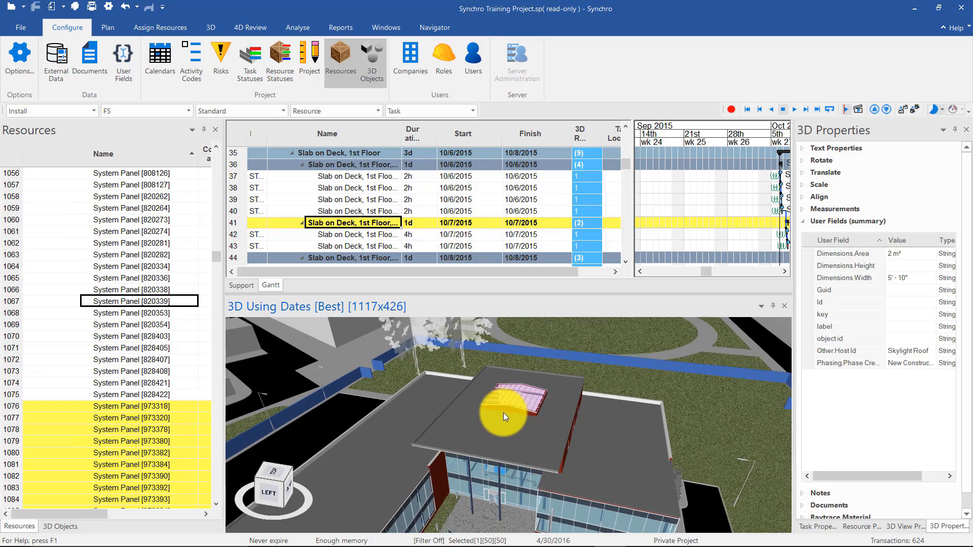
pyautogui.press('Escape')
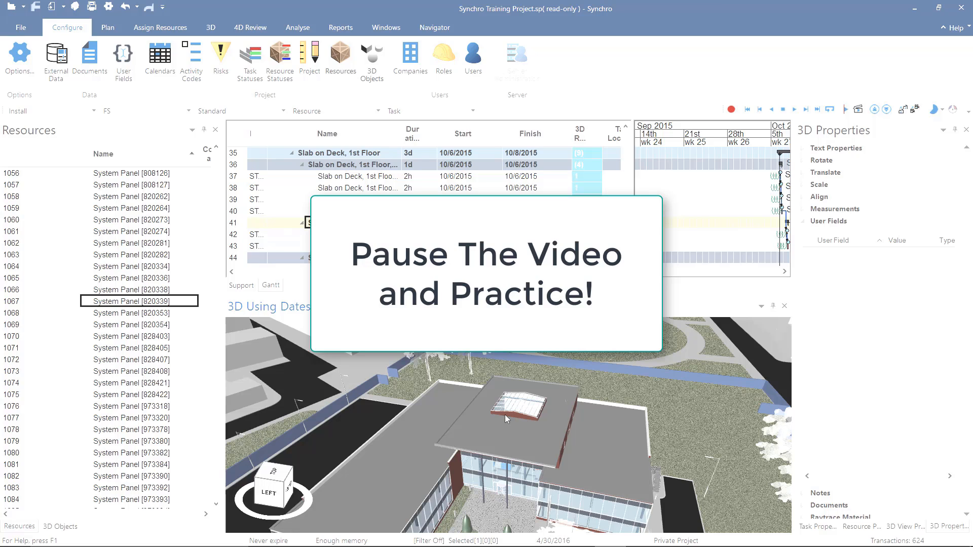
pyautogui.click(505, 415)
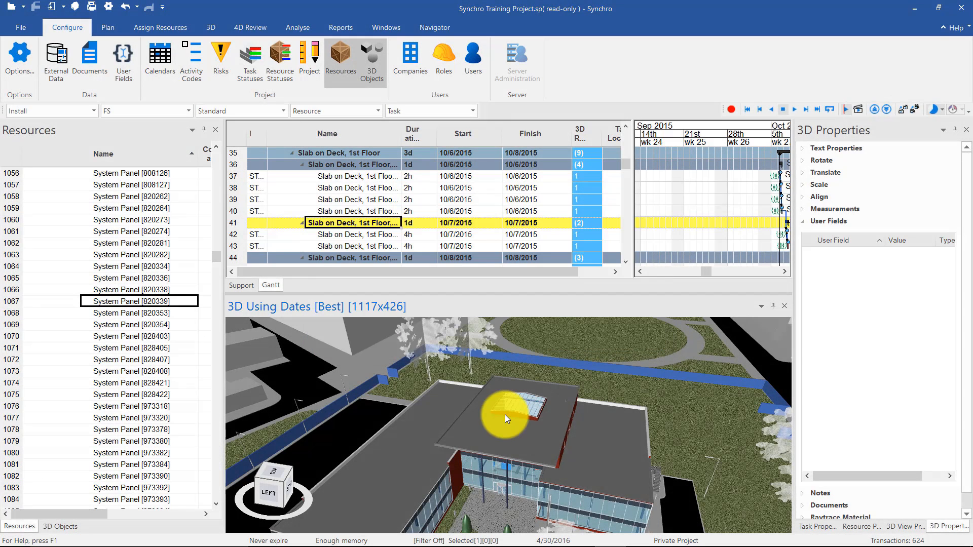
pyautogui.moveTo(506, 421)
pyautogui.mouseDown()
pyautogui.moveTo(518, 428)
pyautogui.moveTo(508, 428)
pyautogui.mouseUp()
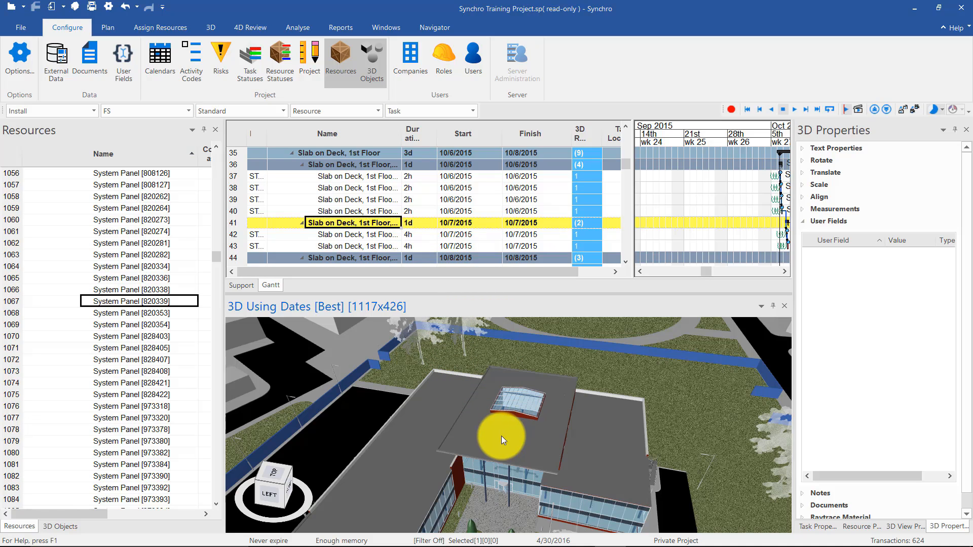
# Select the resources assigned to the Slab on Deck, 1st Floor, Area 1C task and view them in the building model.
pyautogui.click(374, 200)
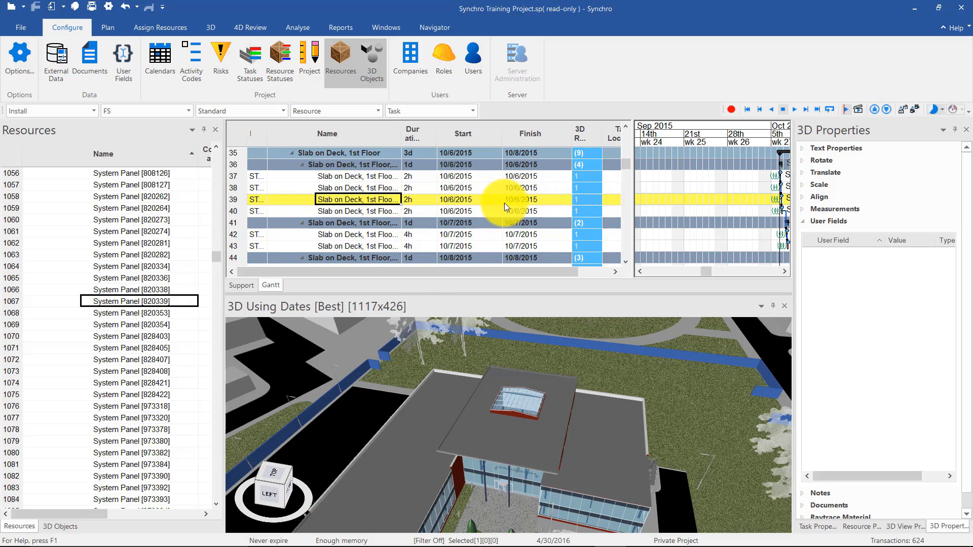
pyautogui.rightClick(437, 199)
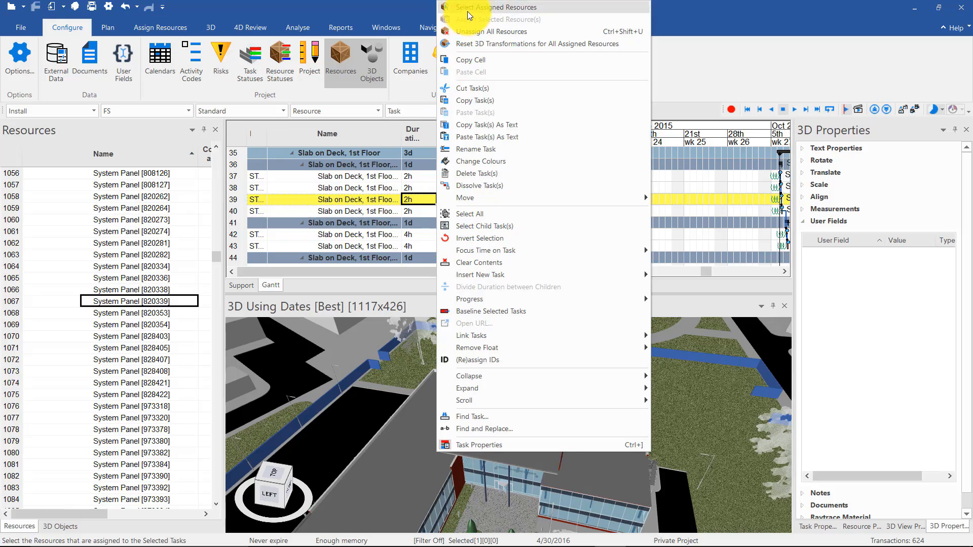
pyautogui.click(468, 11)
pyautogui.scroll(-3, 436, 392)
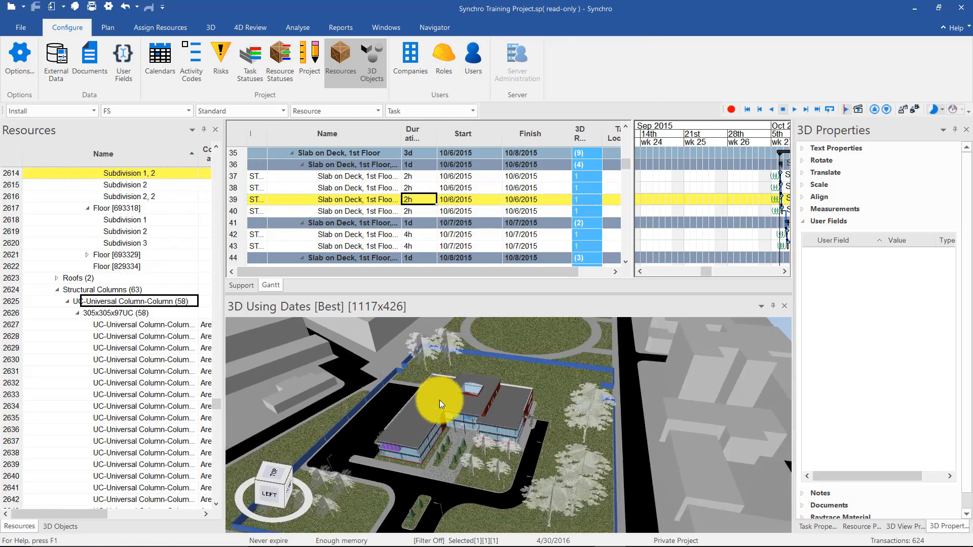
pyautogui.moveTo(440, 400); pyautogui.dragTo(498, 391, button='middle')
pyautogui.scroll(3, 510, 390)
pyautogui.scroll(-5, 527, 380)
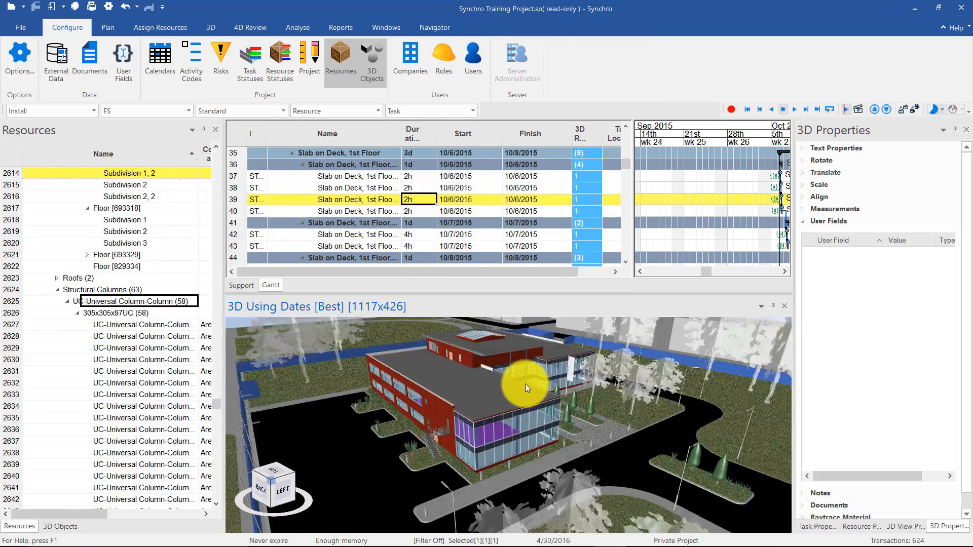
pyautogui.scroll(-1, 694, 216)
# Widen the Gantt chart and compress its timescale so the schedule spans from early 2015 into 2017.
pyautogui.moveTo(678, 213); pyautogui.dragTo(634, 218, button='middle')
pyautogui.scroll(-2, 705, 208)
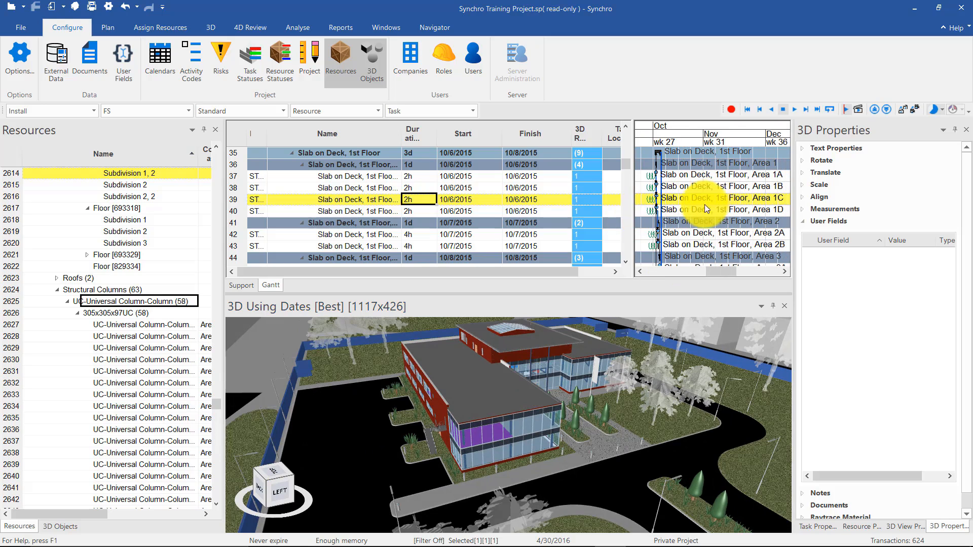
pyautogui.moveTo(632, 222); pyautogui.dragTo(524, 221)
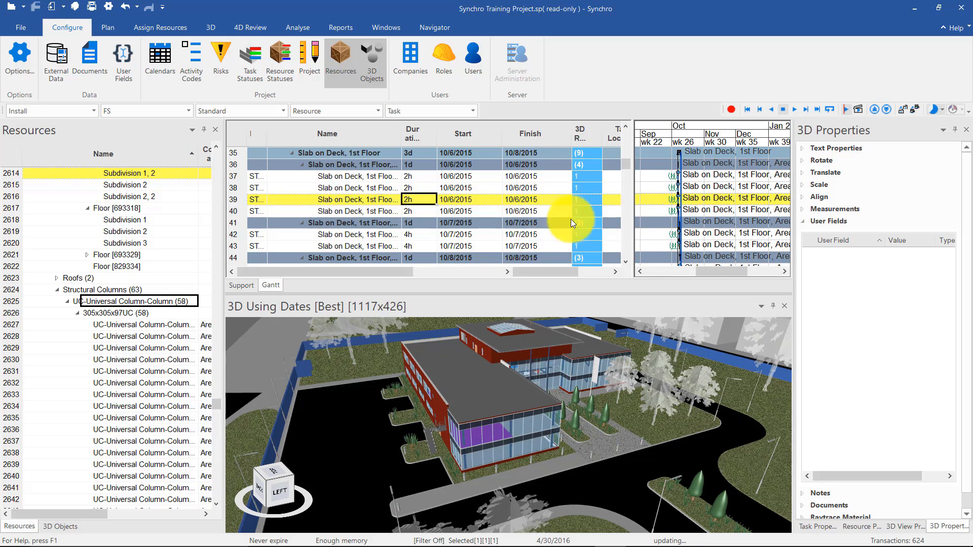
pyautogui.scroll(-3, 657, 195)
pyautogui.scroll(-1, 609, 160)
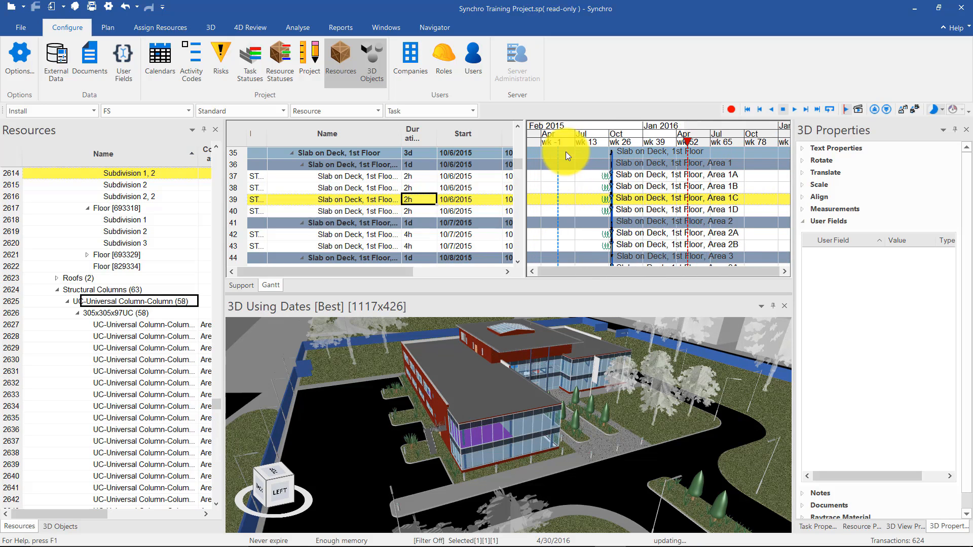
# Move the focus time to 3/27/2015, 1/23/2016 and finally 5/25/2016 to compare the construction stages in the model.
pyautogui.click(543, 138)
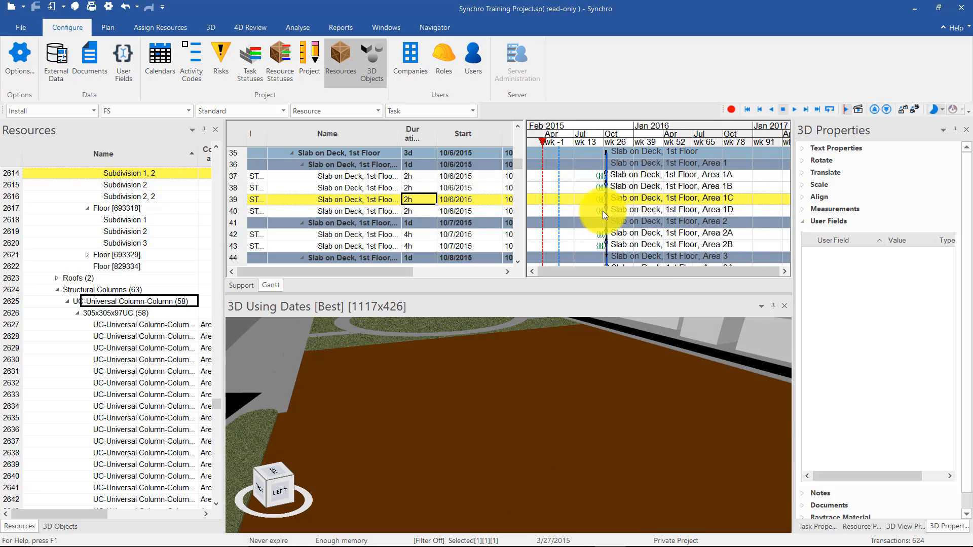
pyautogui.click(641, 142)
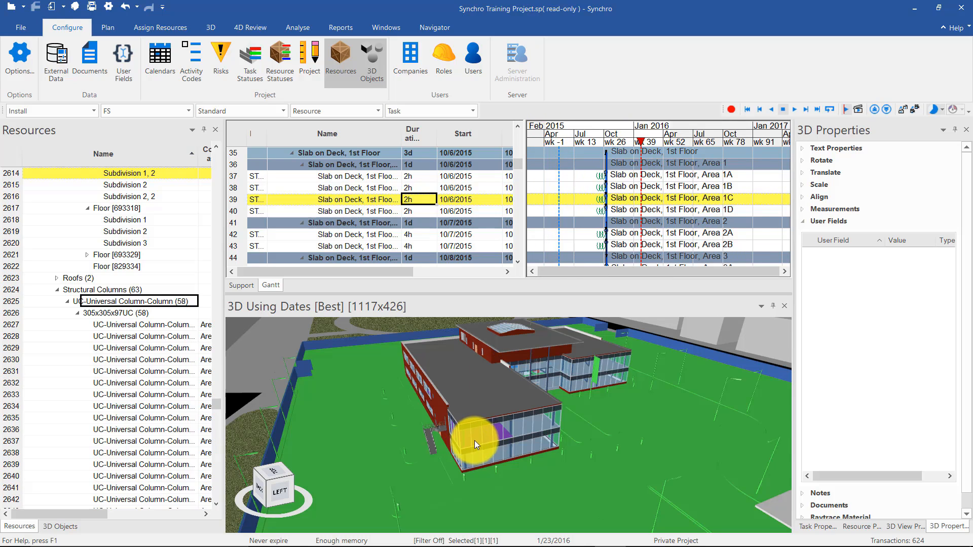
pyautogui.click(682, 141)
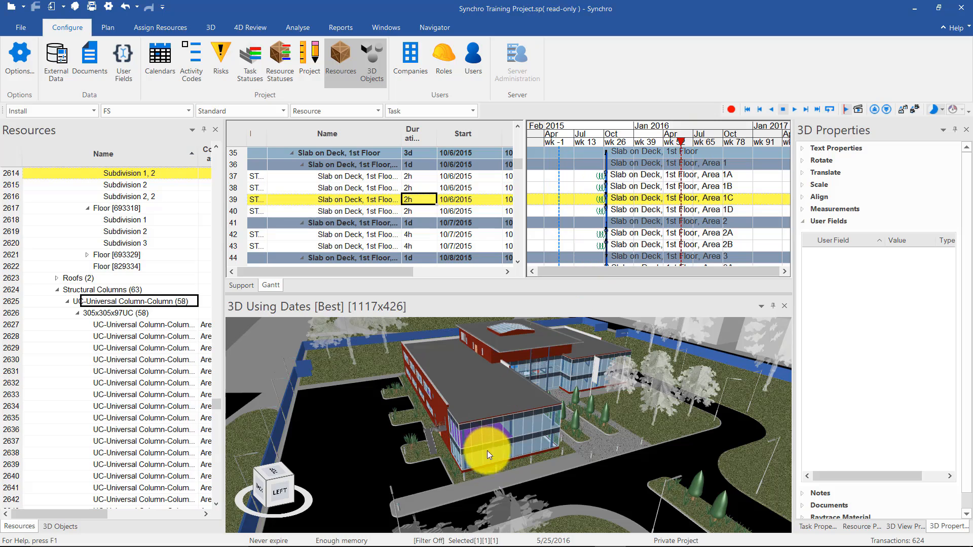
# Select an upper-floor glass panel on the end facade and the task it is assigned to, and clear the 3D selection.
pyautogui.scroll(3, 480, 435)
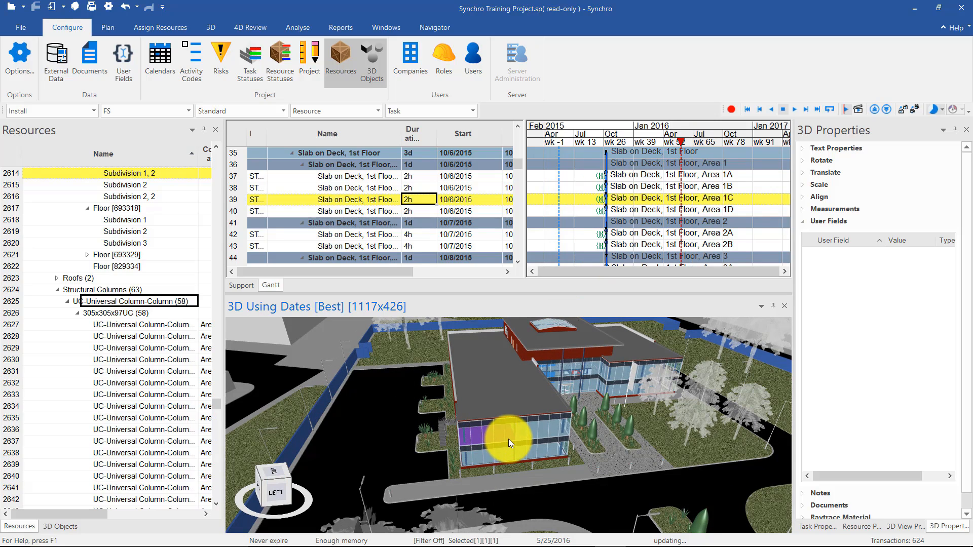
pyautogui.click(508, 437)
pyautogui.scroll(3, 504, 429)
pyautogui.scroll(2, 503, 429)
pyautogui.click(480, 428)
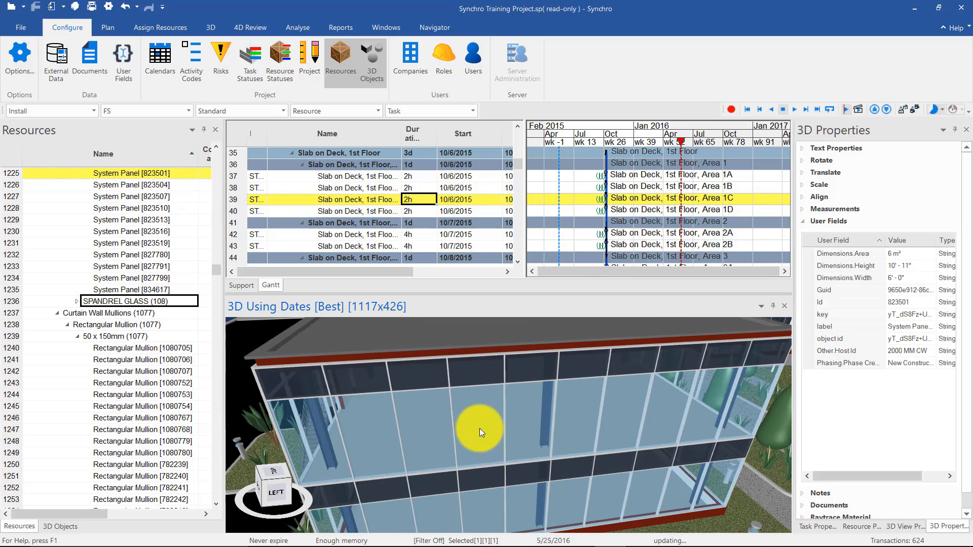
pyautogui.rightClick(480, 428)
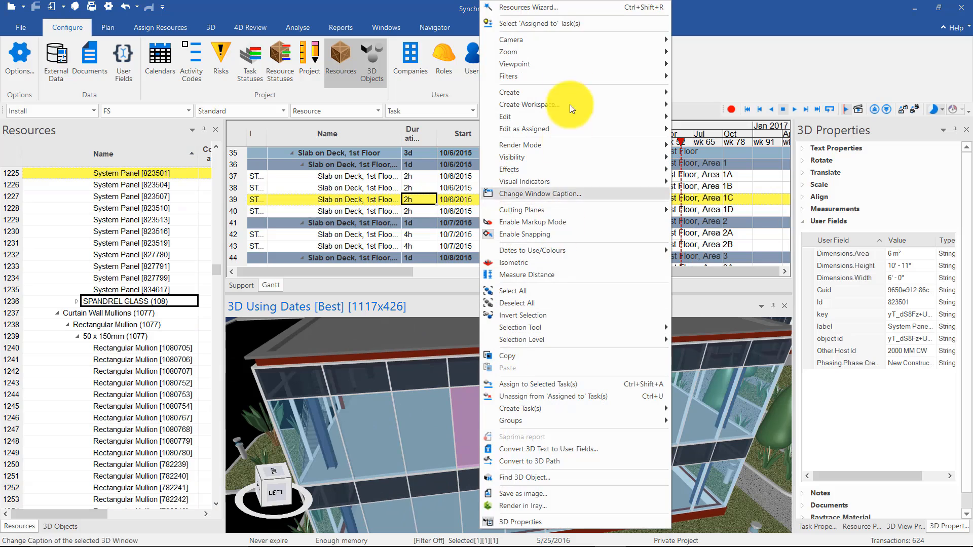
pyautogui.click(563, 27)
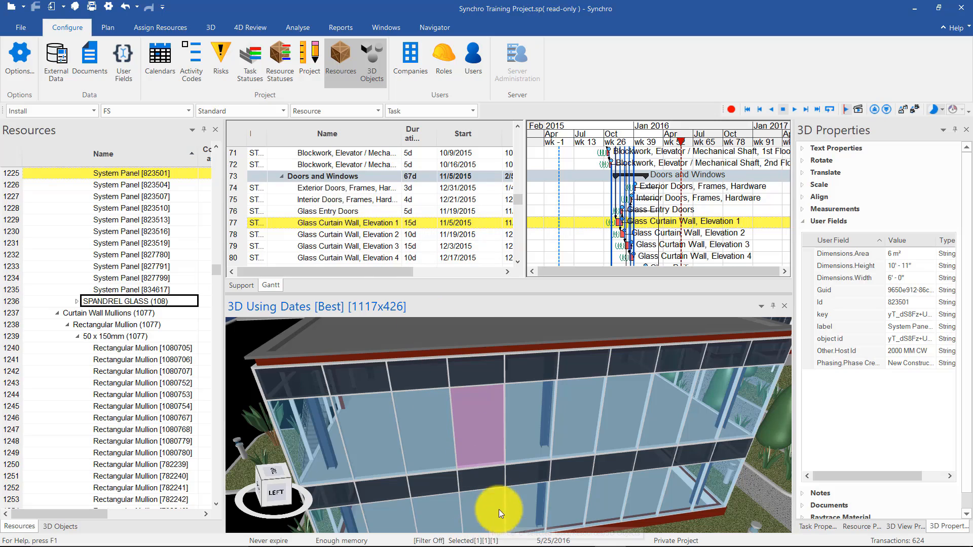
pyautogui.scroll(-4, 482, 386)
pyautogui.moveTo(482, 394); pyautogui.dragTo(489, 446, button='middle')
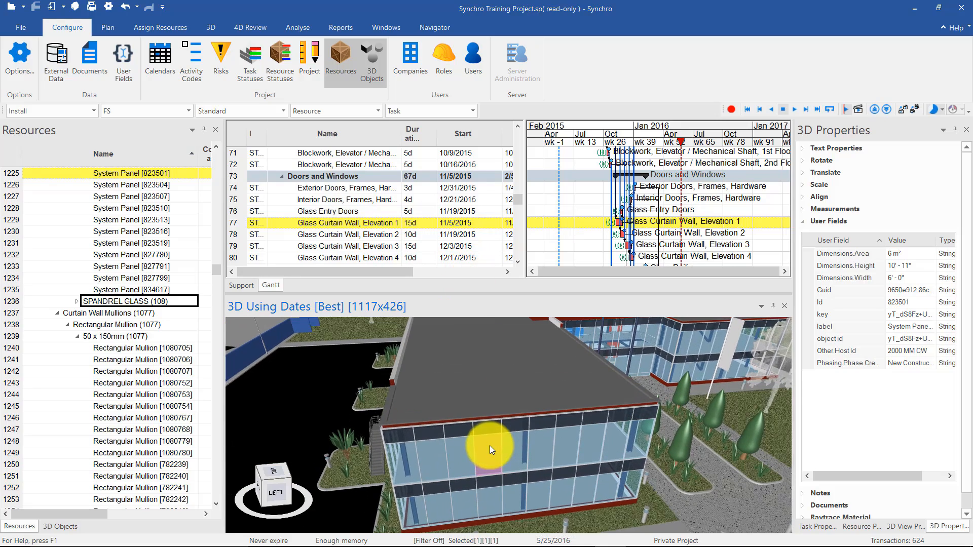
pyautogui.press('Escape')
pyautogui.moveTo(517, 406); pyautogui.dragTo(416, 450, button='middle')
pyautogui.scroll(-3, 416, 449)
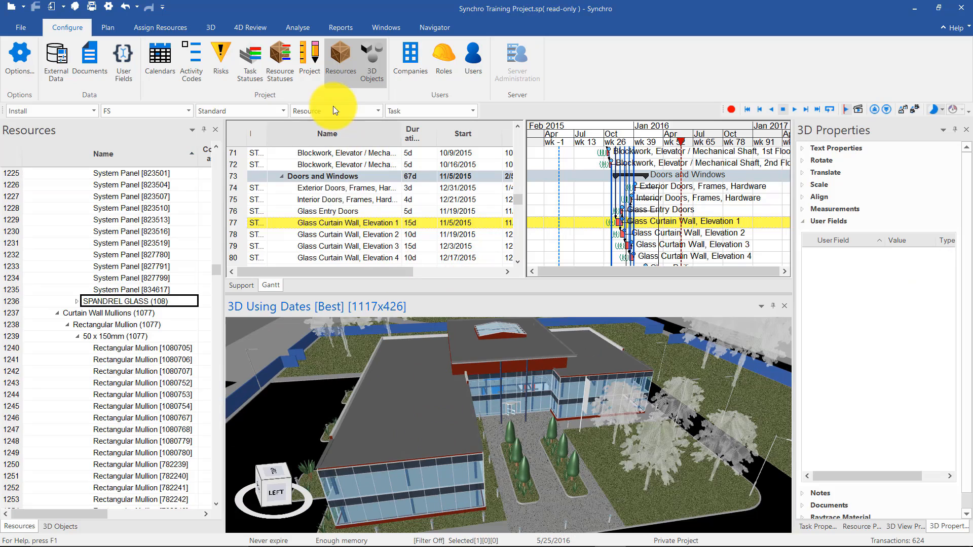
# Set the default task selection mode to Task with Assignments and select the Glass Curtain Wall, Elevation 1 task with its assigned objects.
pyautogui.click(470, 110)
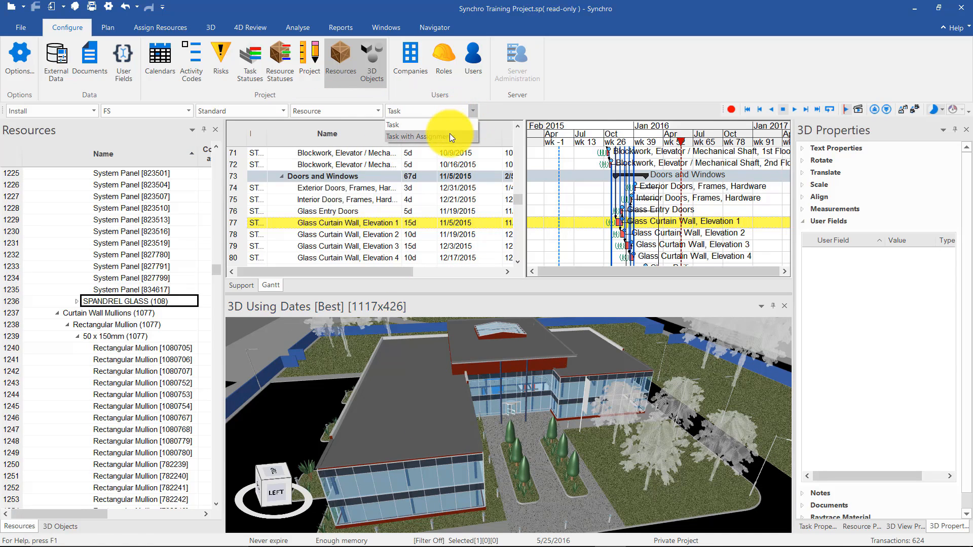
pyautogui.click(449, 134)
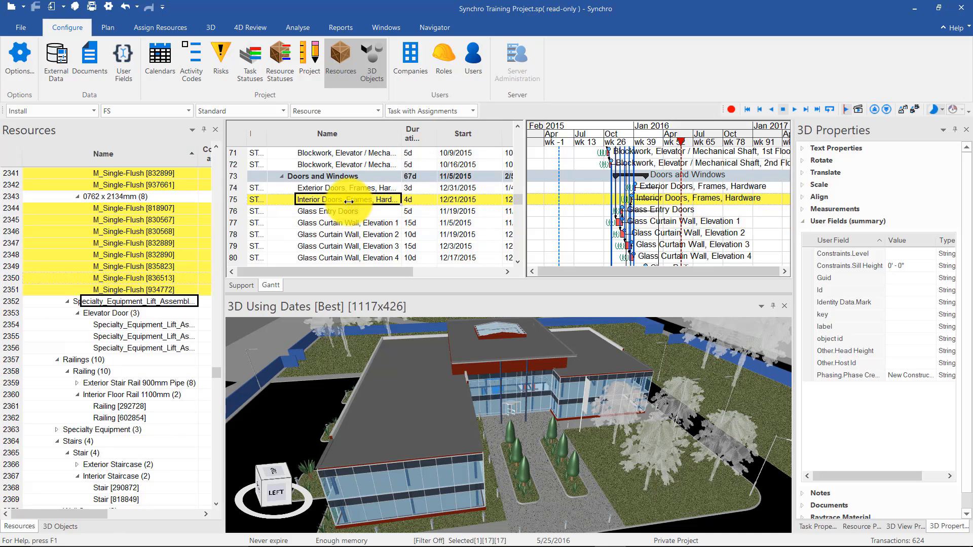
pyautogui.press('Down')
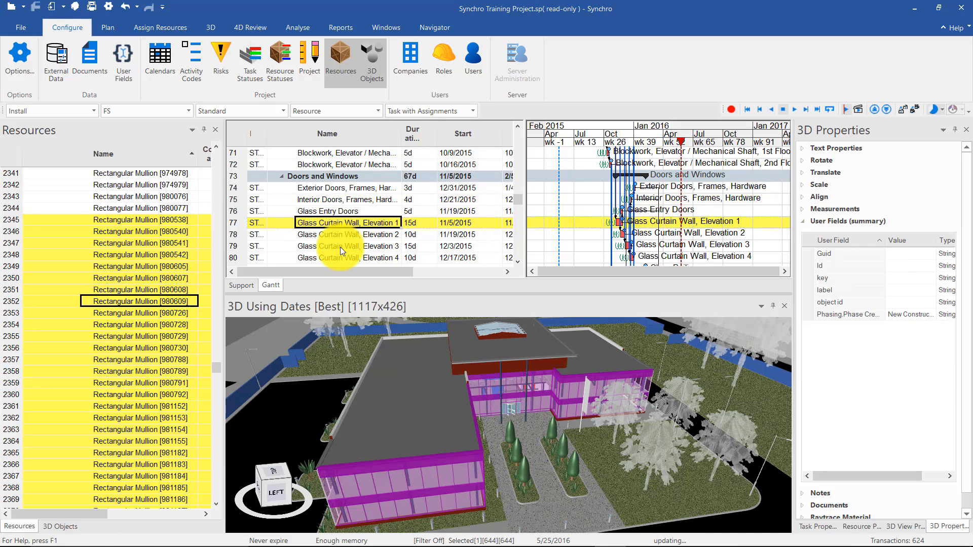
pyautogui.press('Down')
pyautogui.click(344, 223)
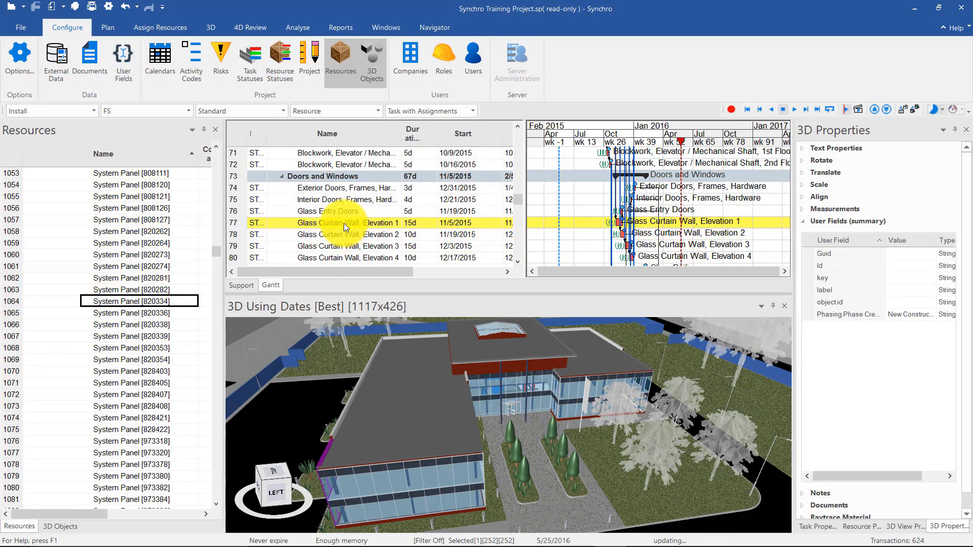
pyautogui.moveTo(371, 353); pyautogui.dragTo(447, 362)
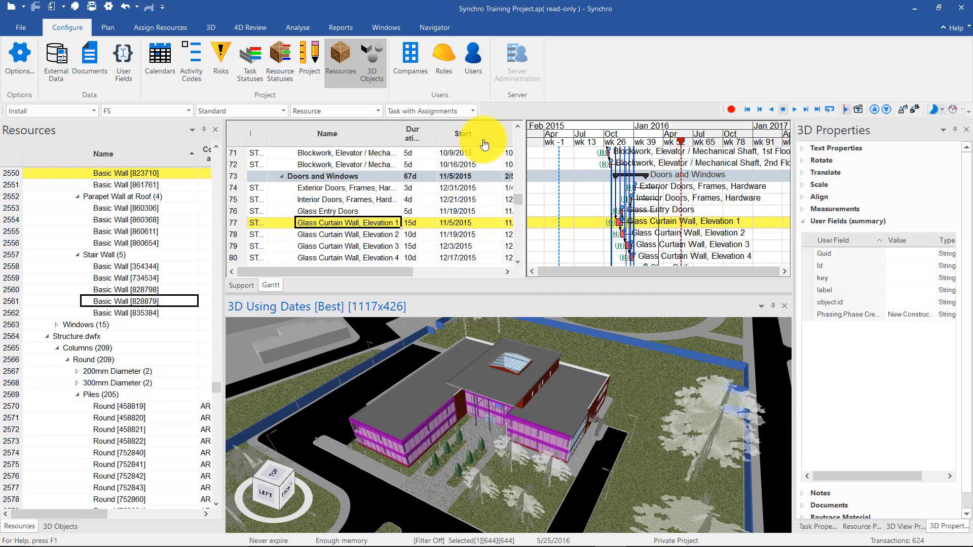
# Return the default task selection mode to Task and clear the selected curtain wall objects.
pyautogui.click(471, 112)
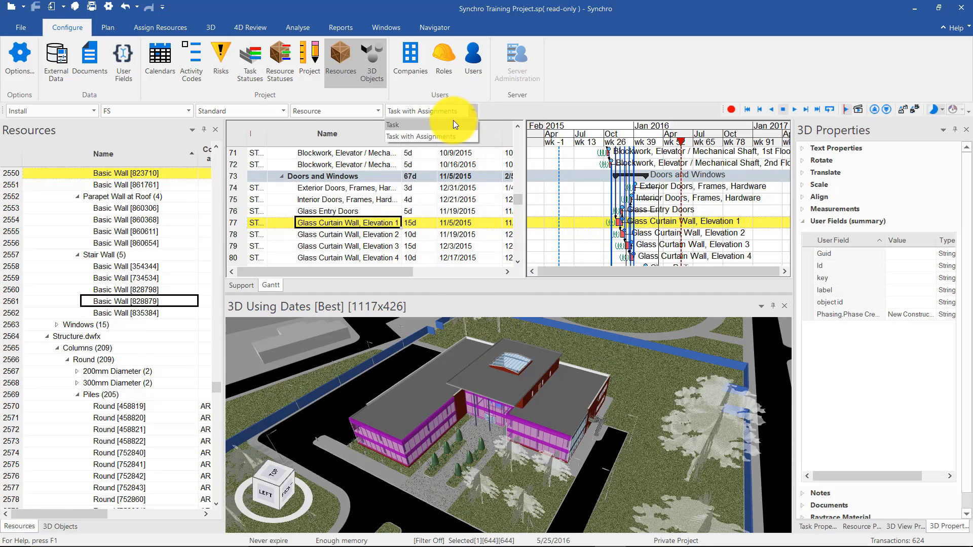
pyautogui.click(454, 124)
pyautogui.scroll(3, 451, 386)
pyautogui.moveTo(457, 392); pyautogui.dragTo(566, 382, button='middle')
pyautogui.press('Escape')
pyautogui.moveTo(524, 393); pyautogui.dragTo(568, 370)
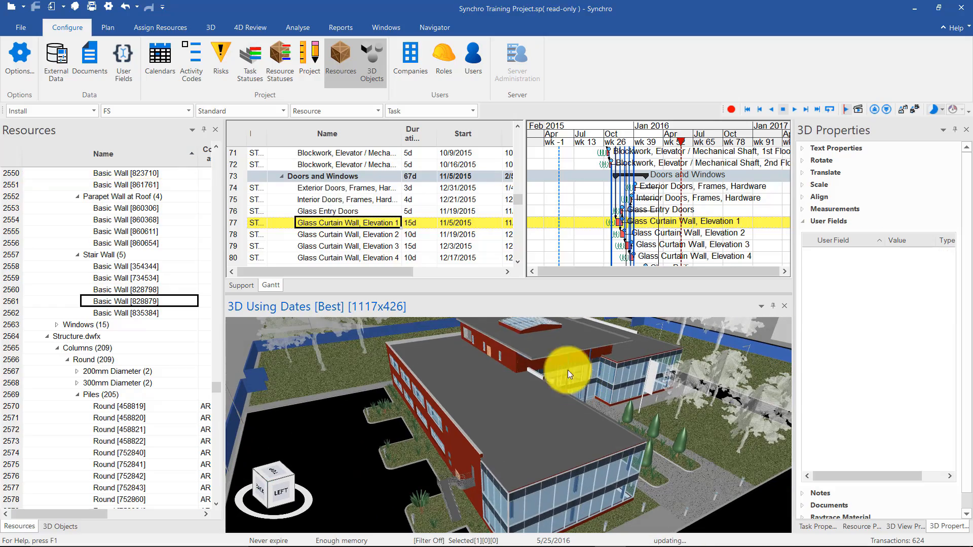
# Set the default resource selection mode to Task, select a facade glass panel and the rooftop brick wall with their tasks, and clear the selection.
pyautogui.click(379, 110)
pyautogui.click(344, 160)
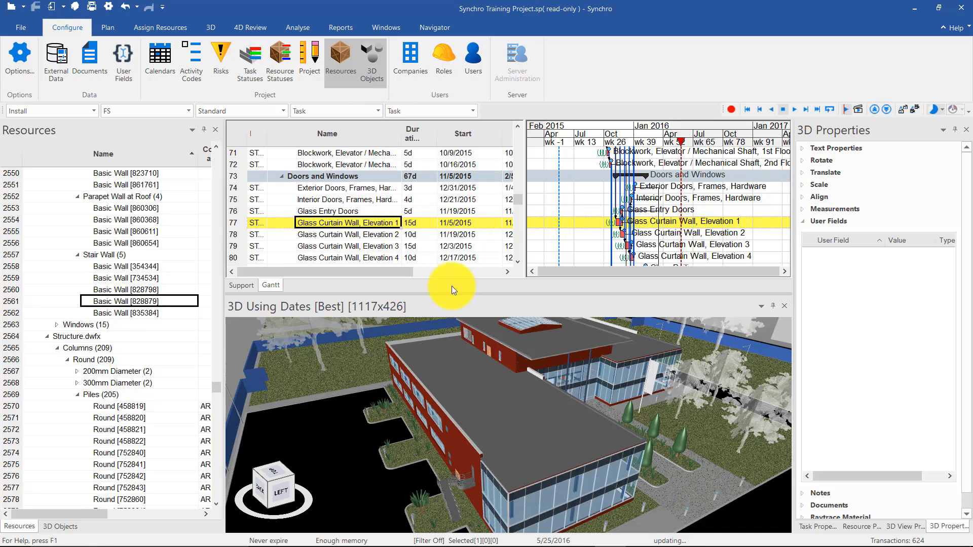
pyautogui.click(567, 490)
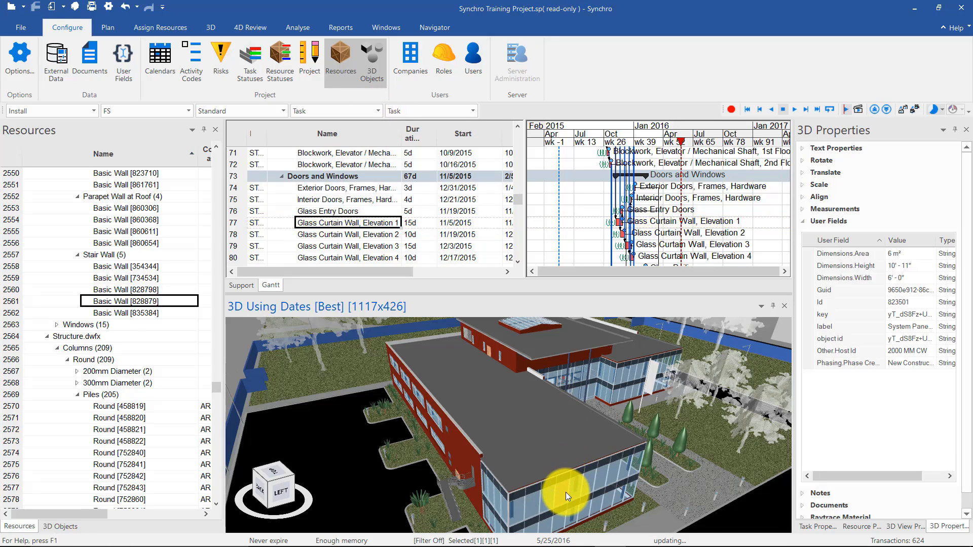
pyautogui.click(577, 489)
pyautogui.press('Escape')
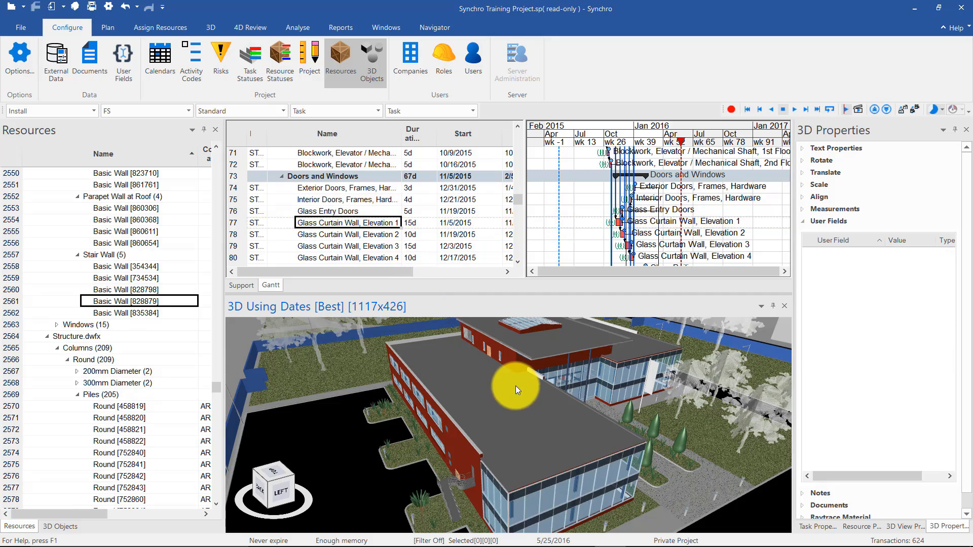
pyautogui.click(509, 358)
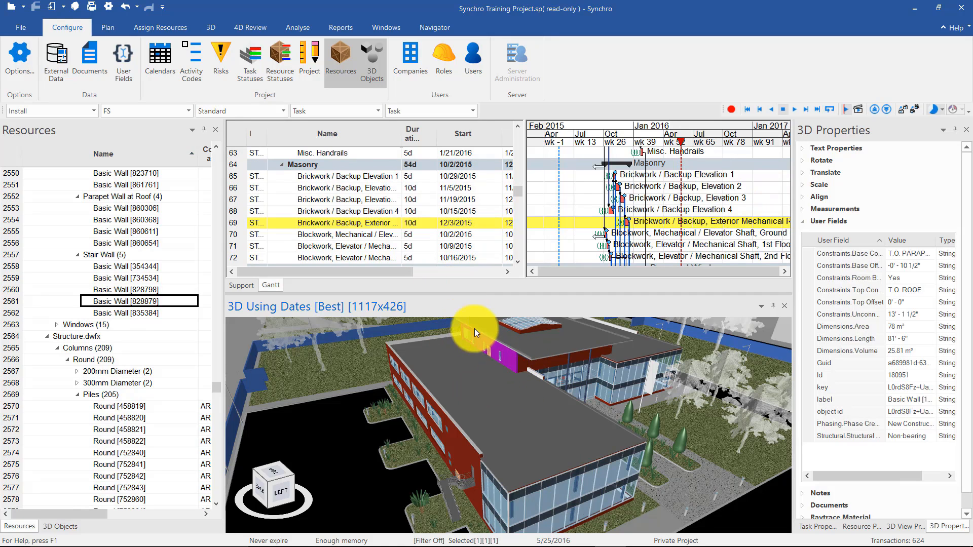
pyautogui.press('Escape')
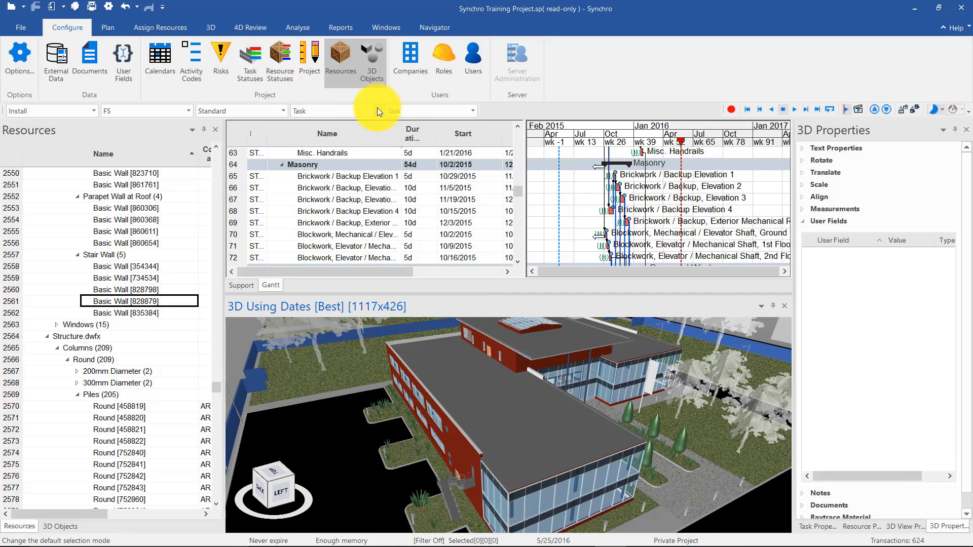
# Return the default resource selection mode to Resource and view the building from its entrance side.
pyautogui.click(377, 109)
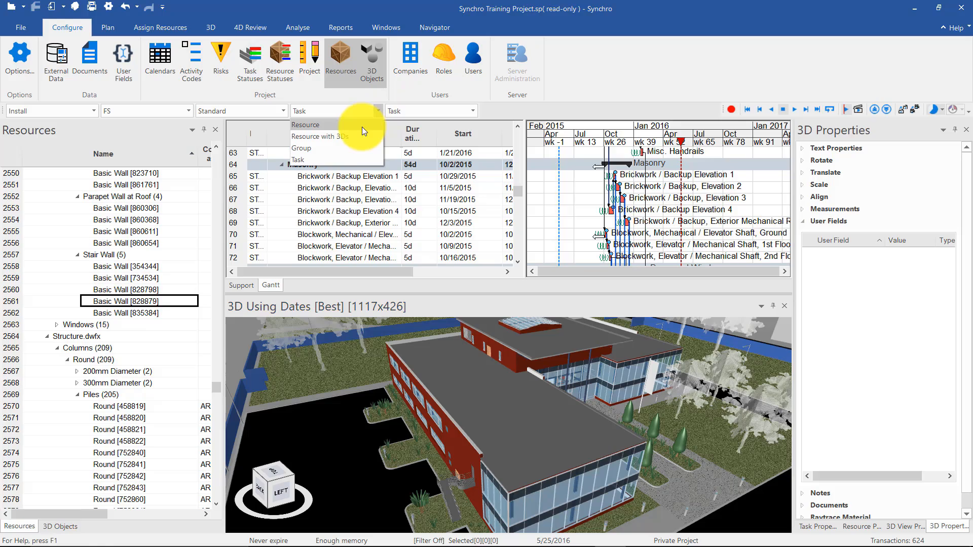
pyautogui.click(362, 127)
pyautogui.moveTo(558, 375); pyautogui.dragTo(435, 406)
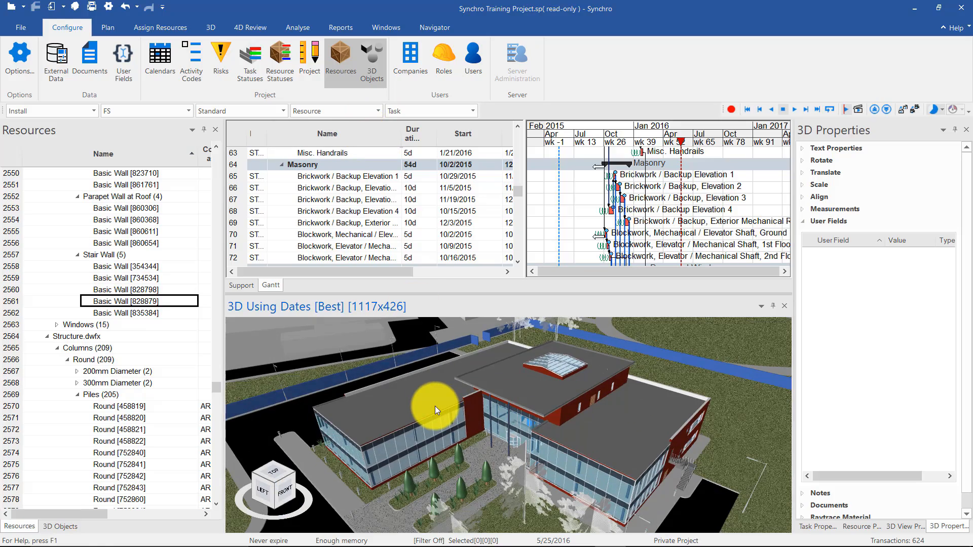